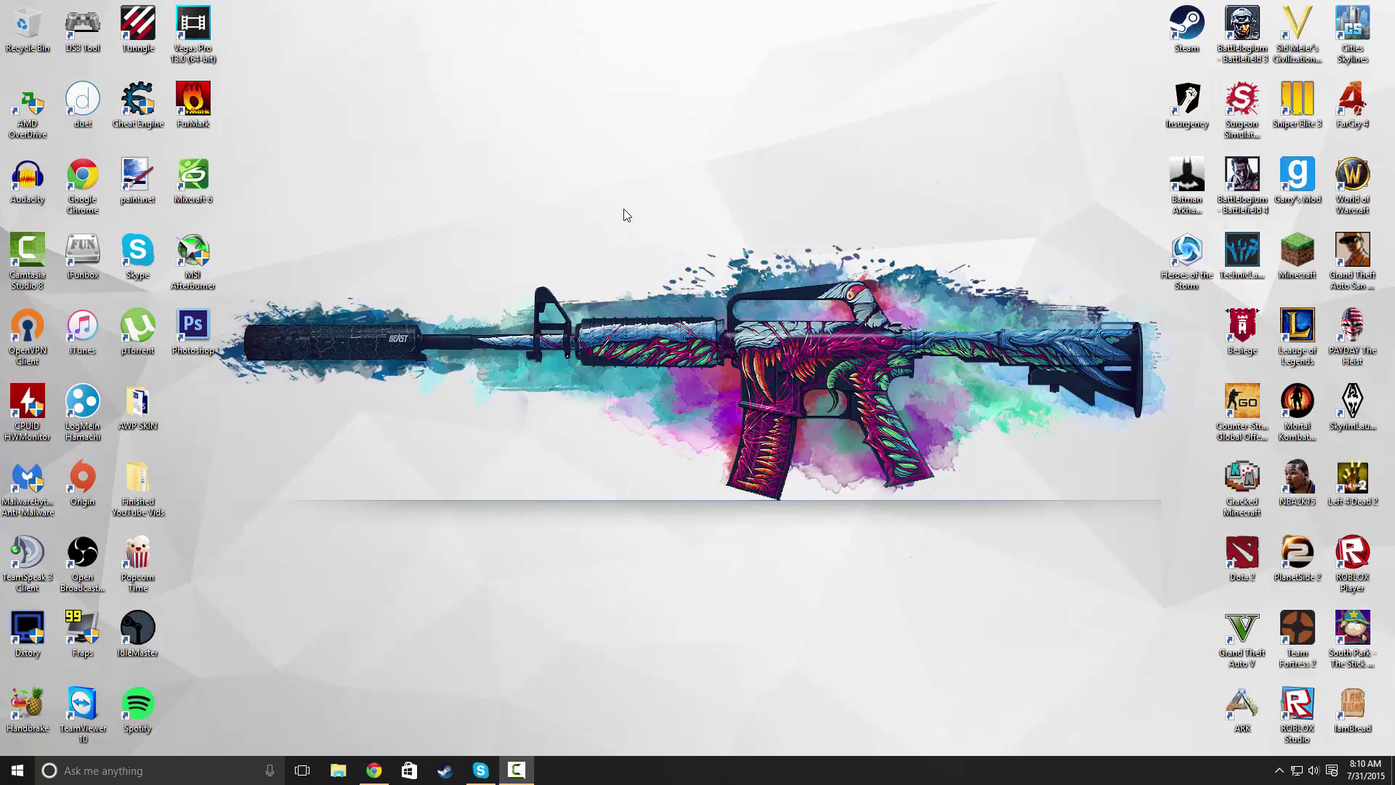
# - Run a Cortana web search for 'bing', opening its results in Chrome, then start a new tab
pyautogui.click(161, 776)
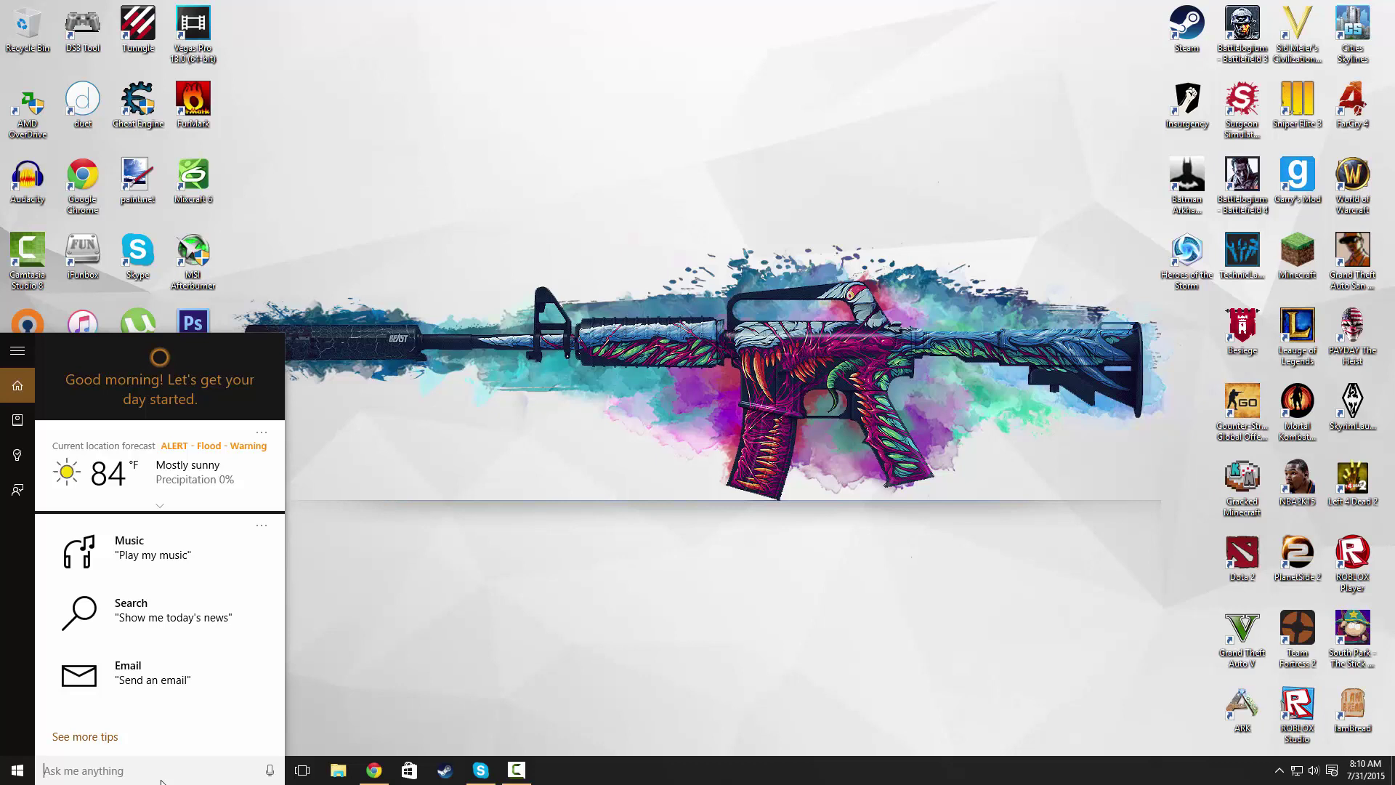
pyautogui.write('Bing')
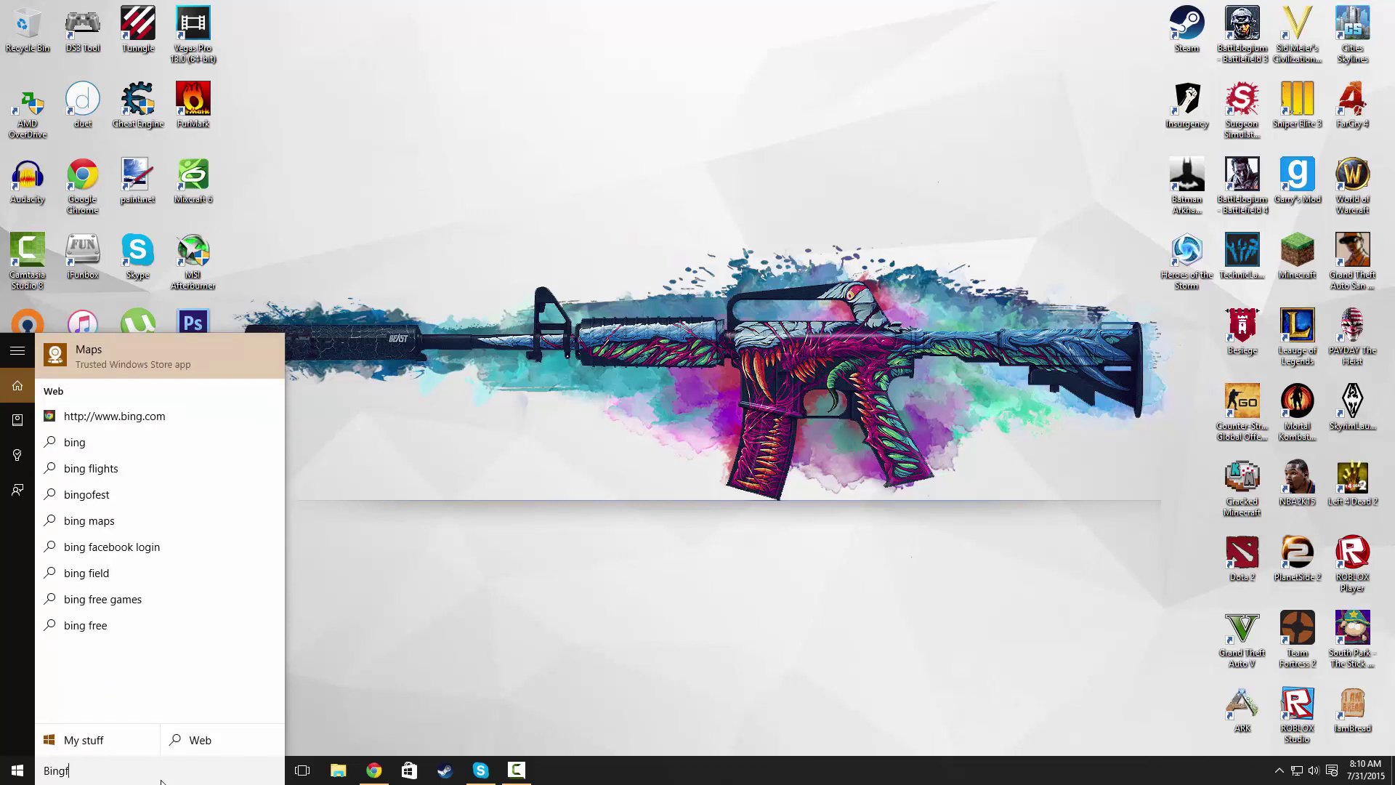
pyautogui.press('Down')
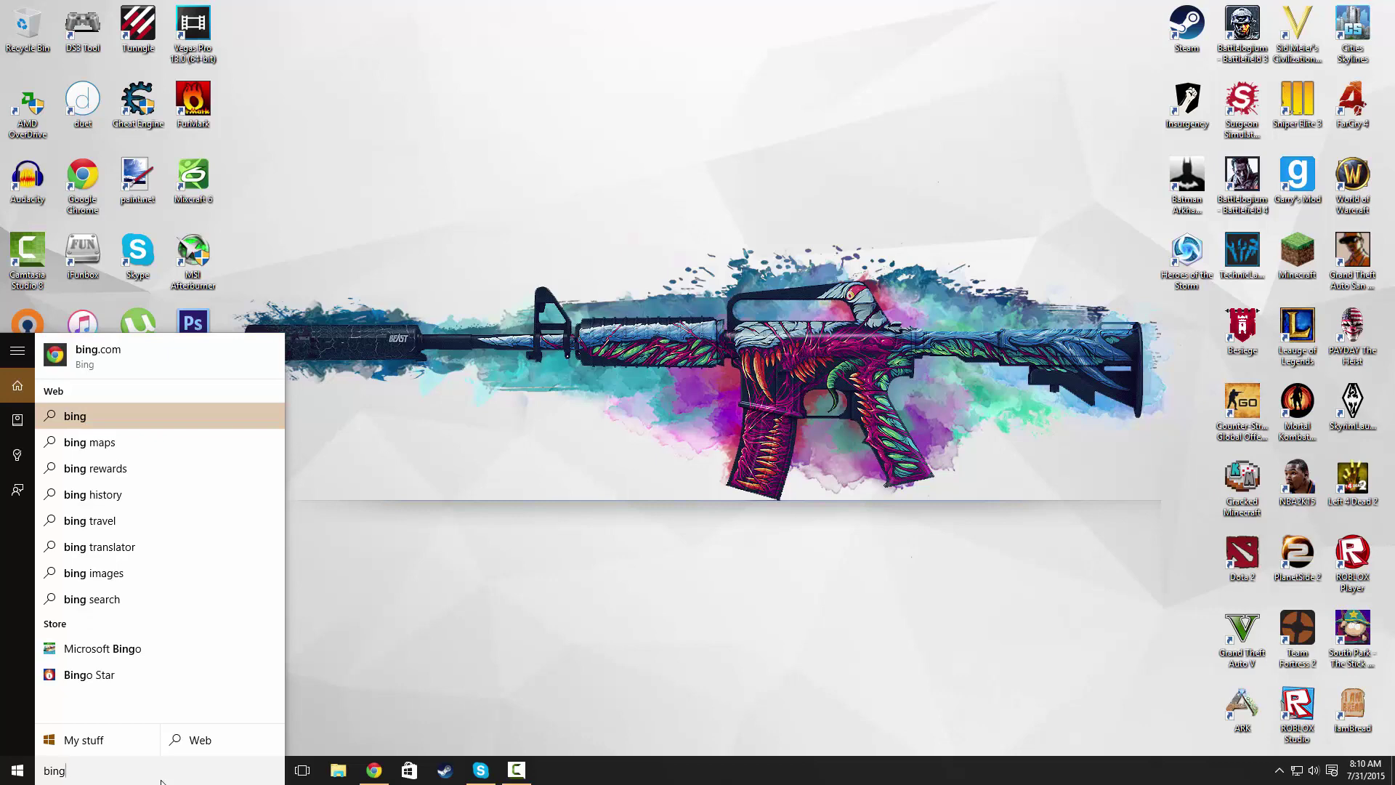
pyautogui.press('Return')
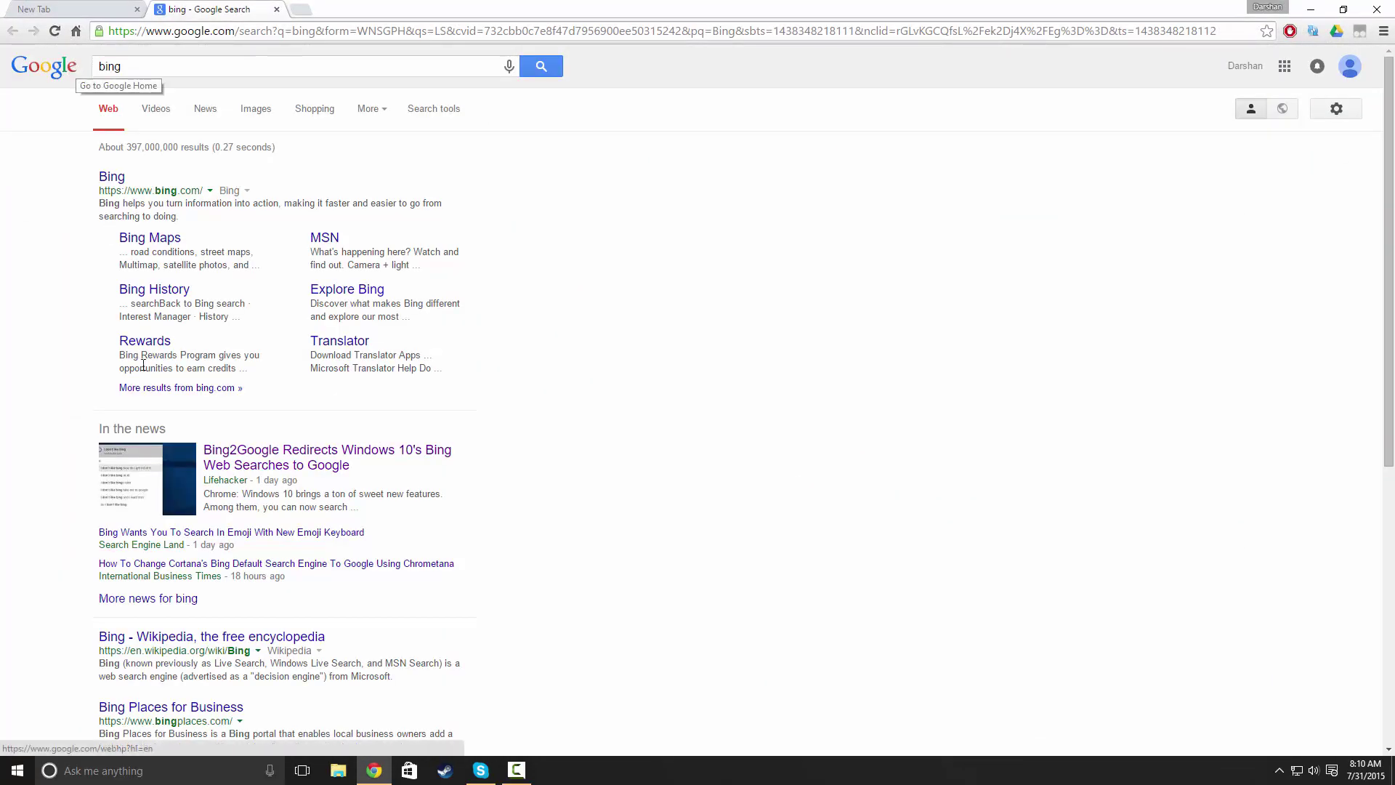
pyautogui.scroll(-4, 159, 349)
pyautogui.scroll(-1, 163, 311)
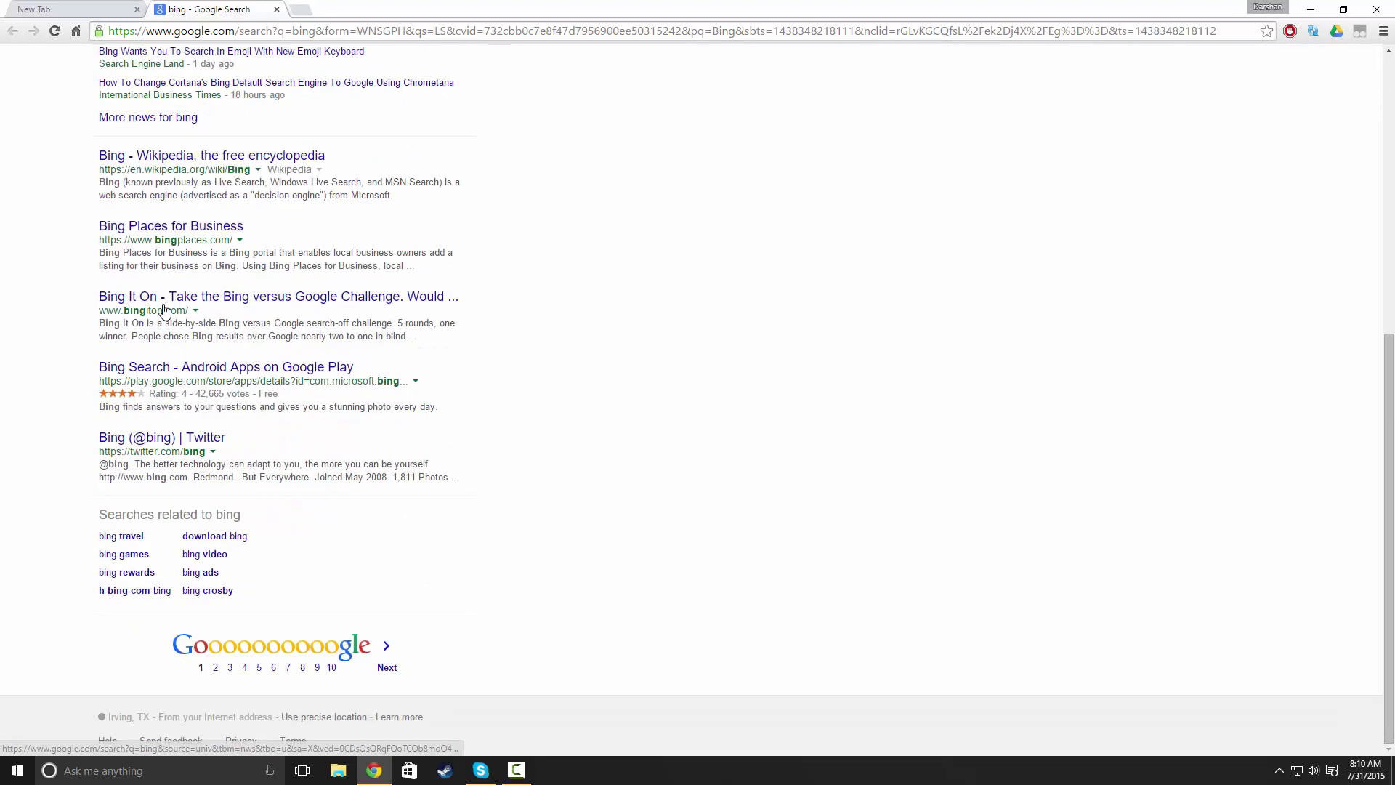
pyautogui.click(297, 11)
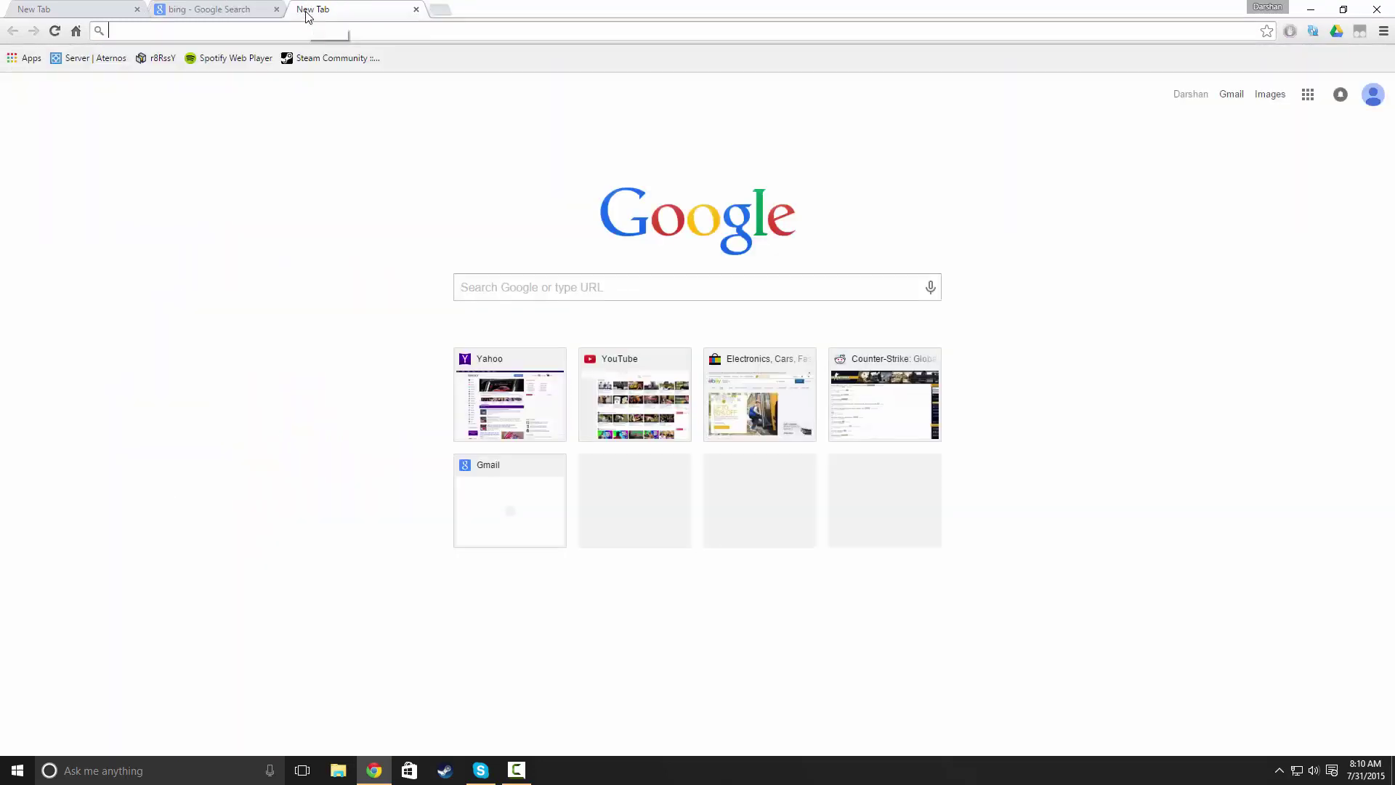
pyautogui.write('Chrome')
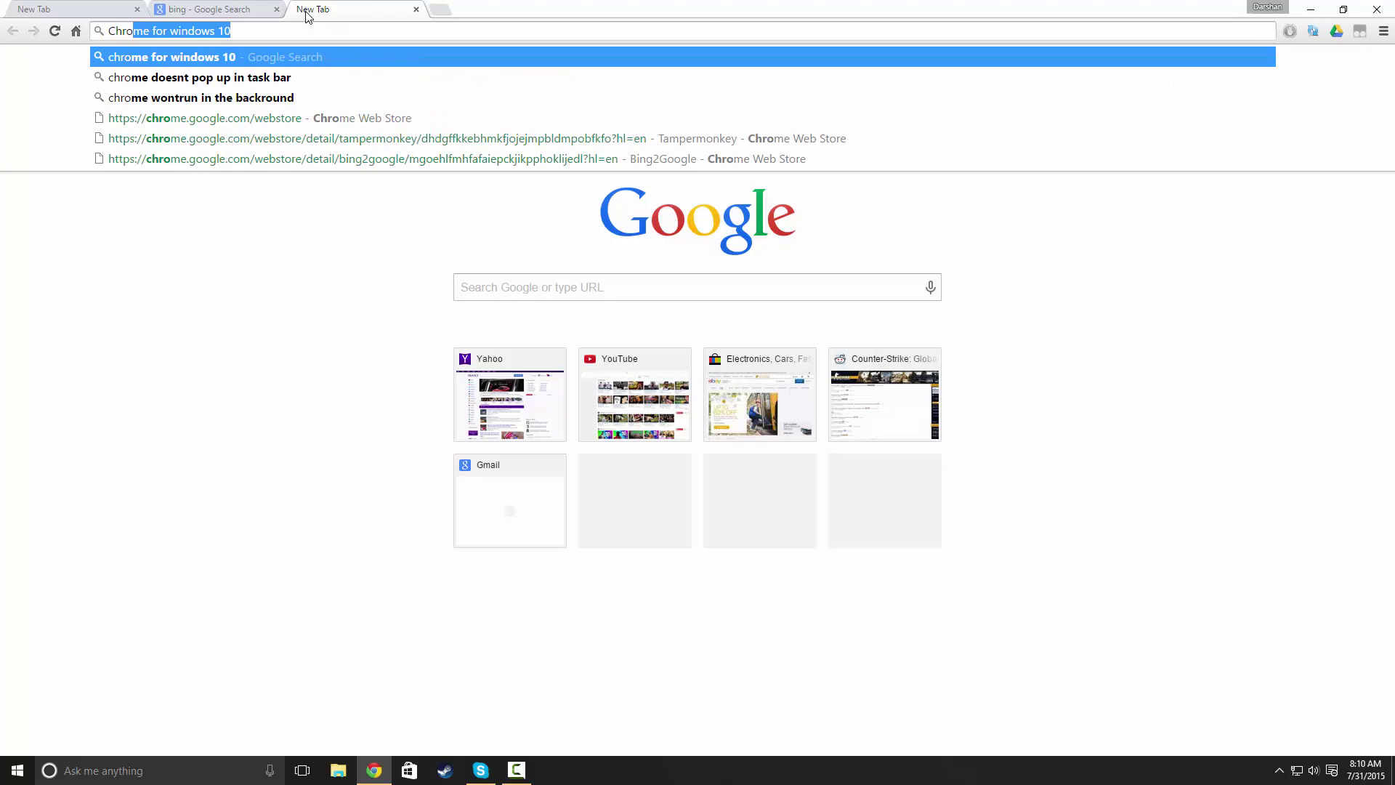
pyautogui.write(' stor')
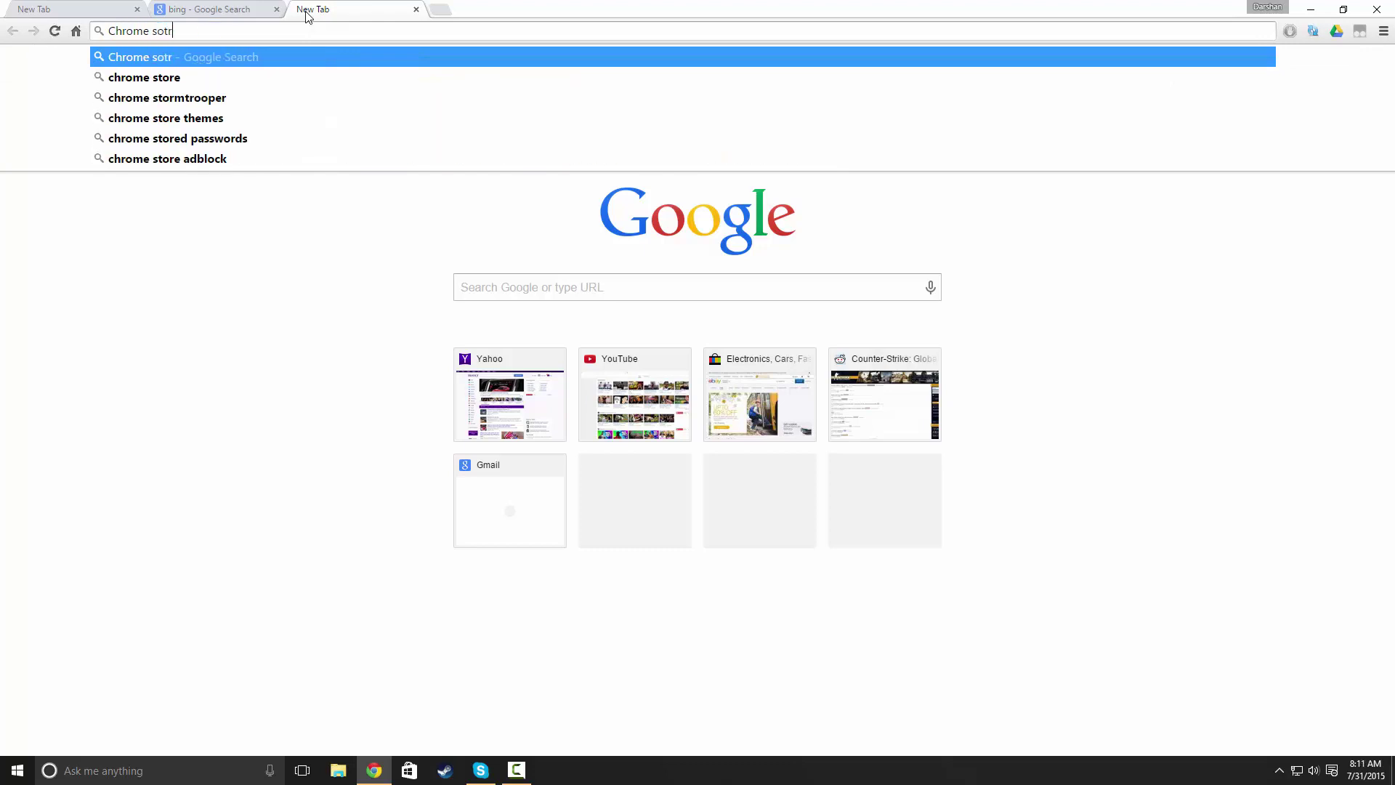
# - Search Google for 'Chrome store' and go to the Chrome Web Store result
pyautogui.press('BackSpace')
pyautogui.press('BackSpace')
pyautogui.press('BackSpace')
pyautogui.write('tor')
pyautogui.press('Return')
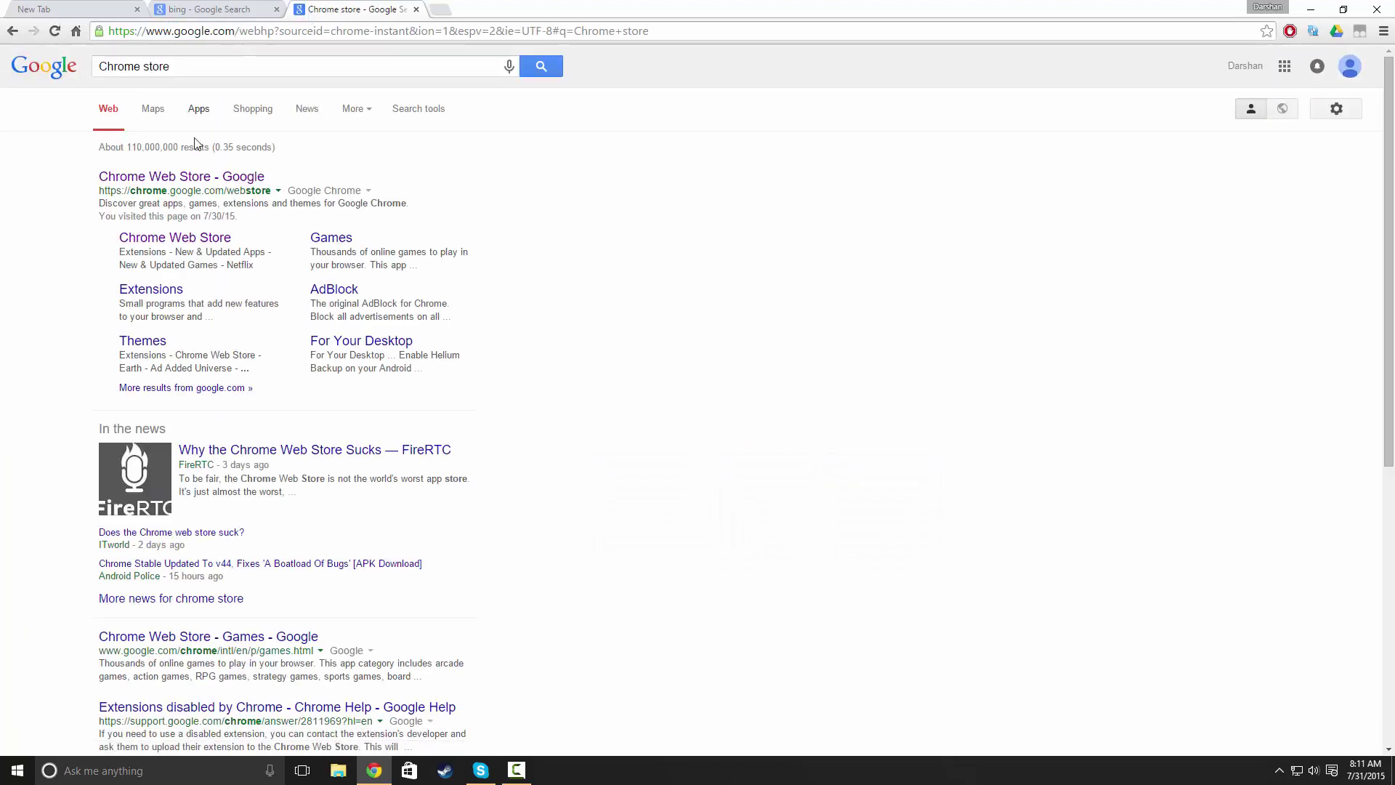
pyautogui.click(217, 188)
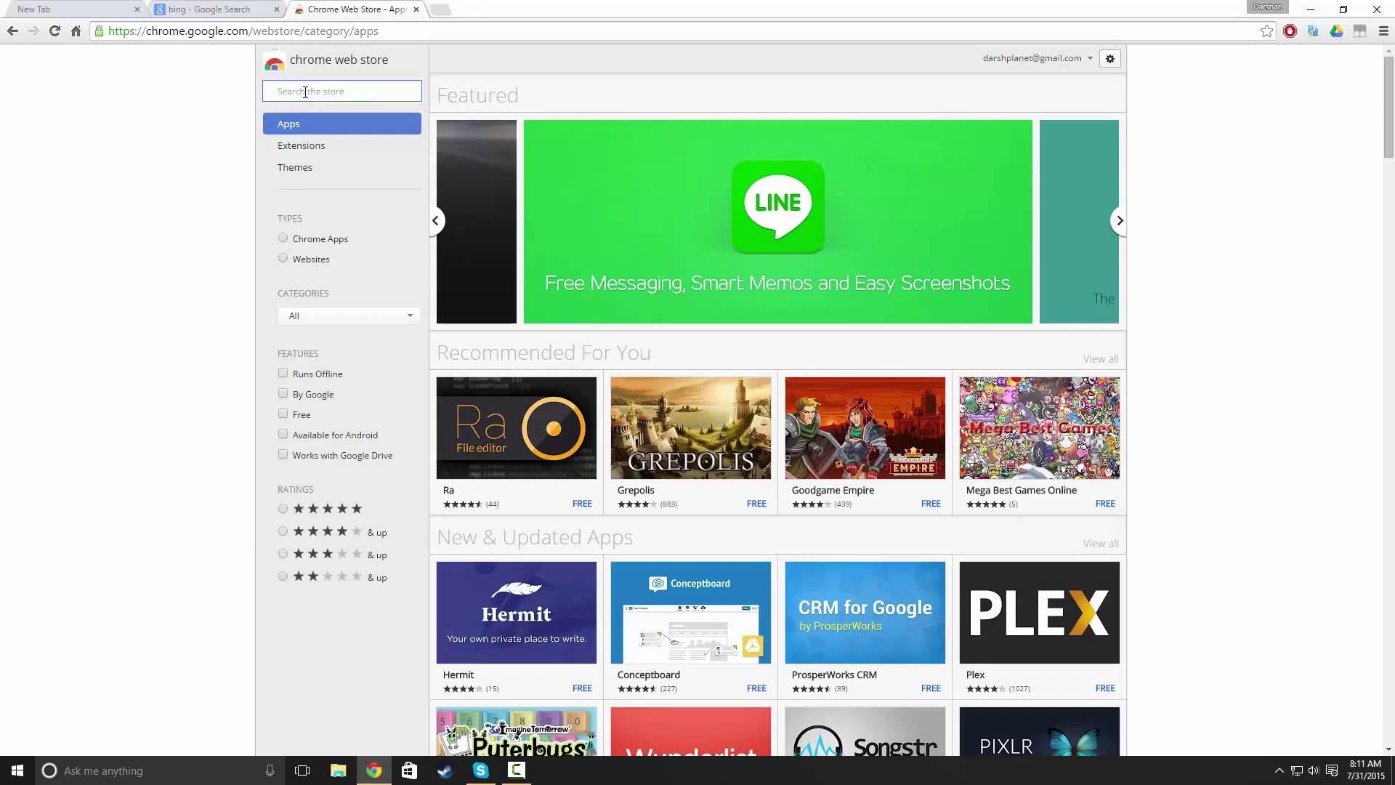
pyautogui.write('Bing2Goog')
pyautogui.write('le')
# - Search the Chrome Web Store for 'Bing2Google' and open the extension's page
pyautogui.press('Return')
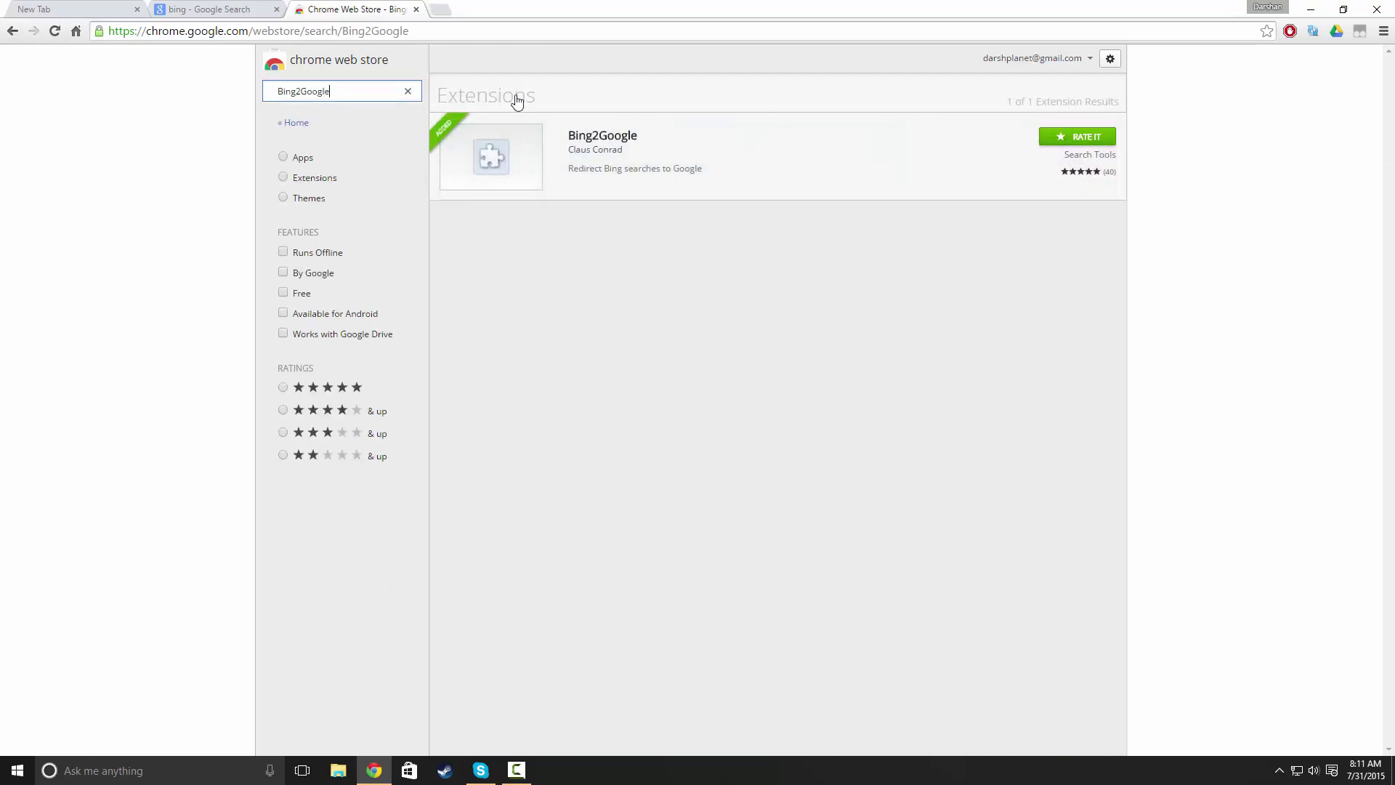
pyautogui.click(580, 181)
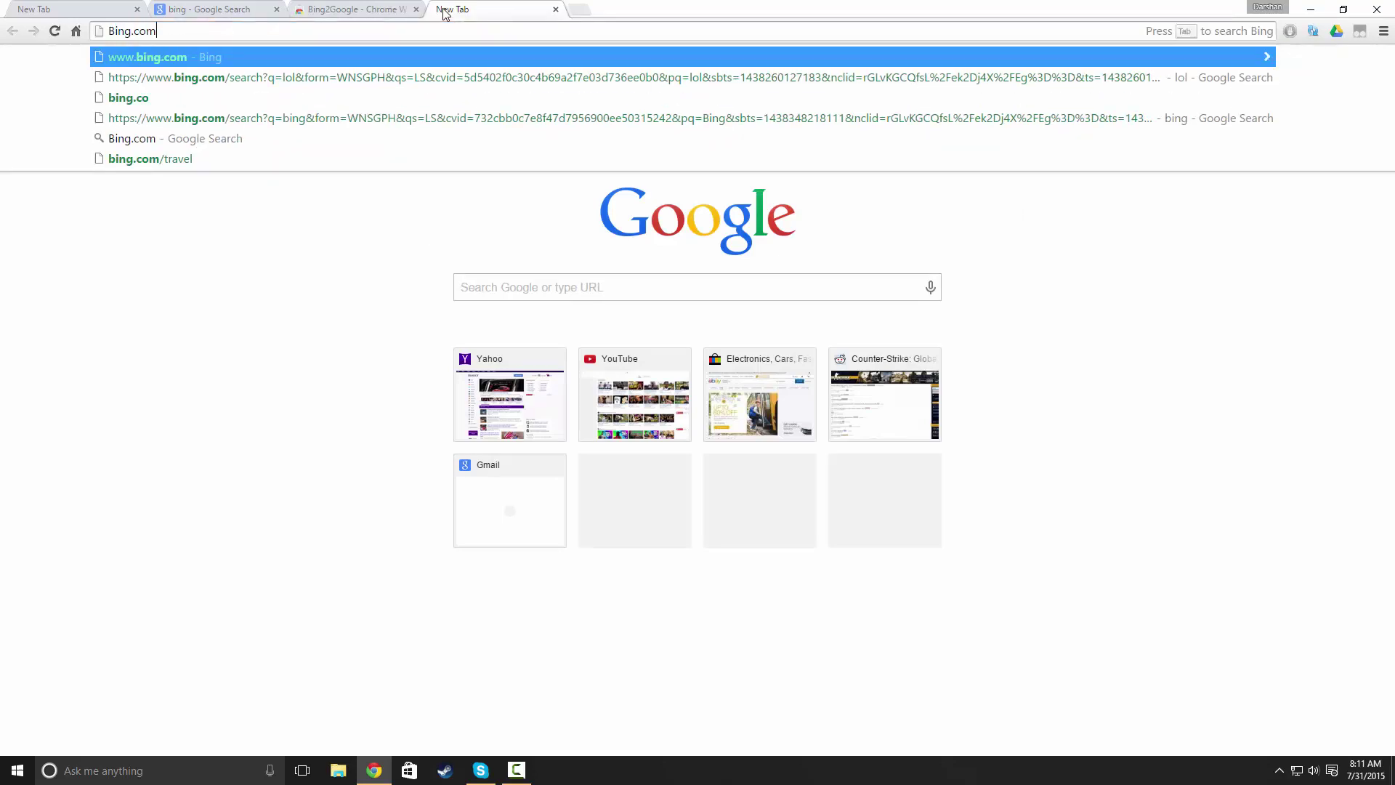
# - Go to Bing.com and search for 'Google', landing on Google's results page
pyautogui.press('Return')
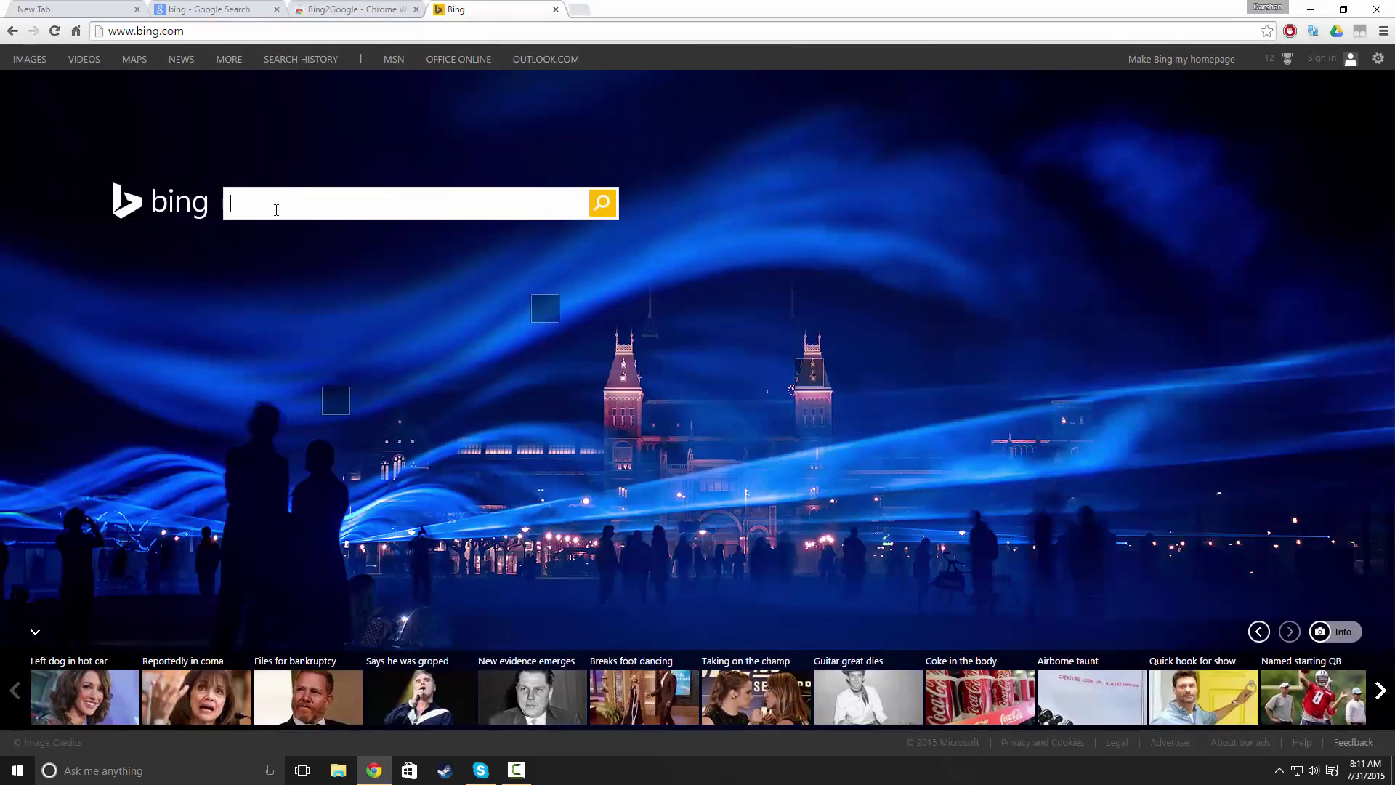
pyautogui.click(275, 210)
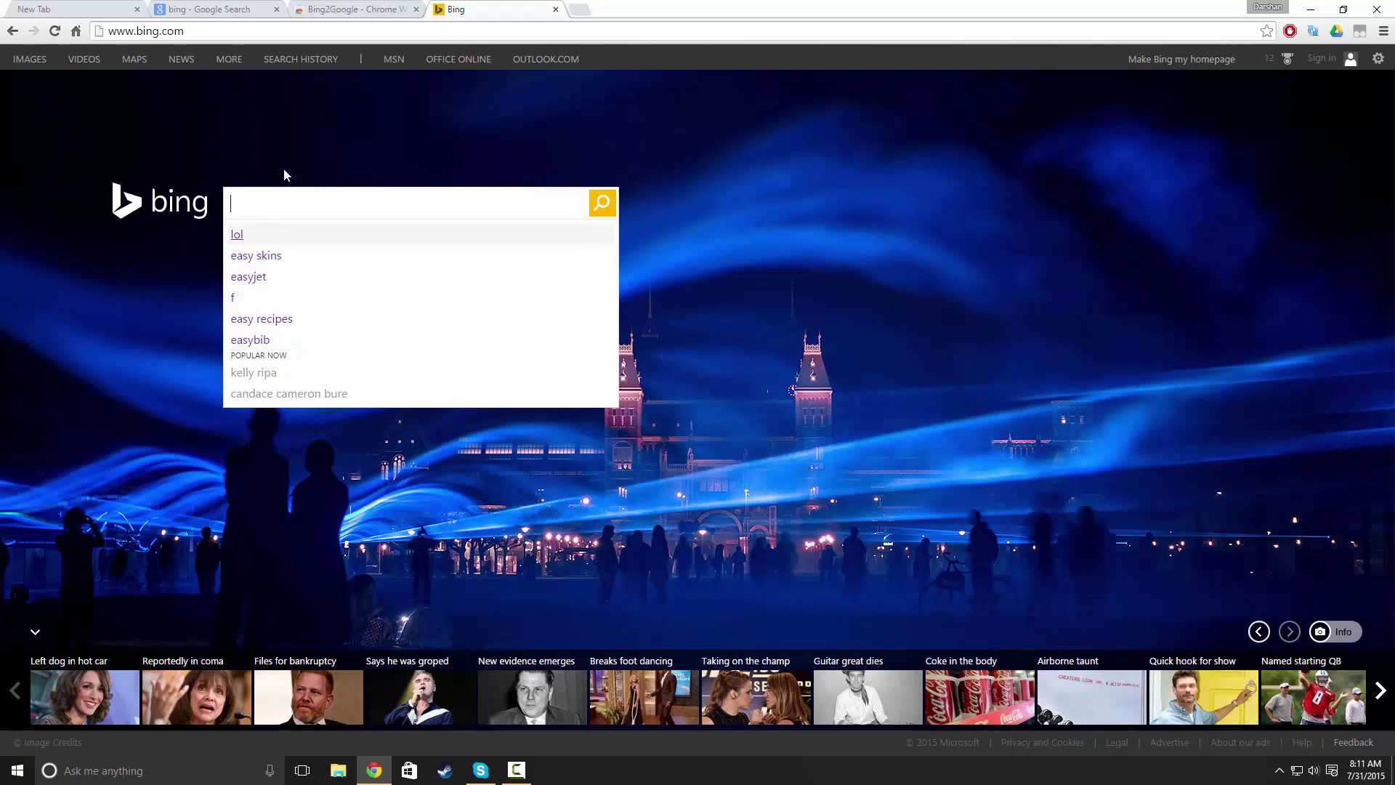
pyautogui.write('Google')
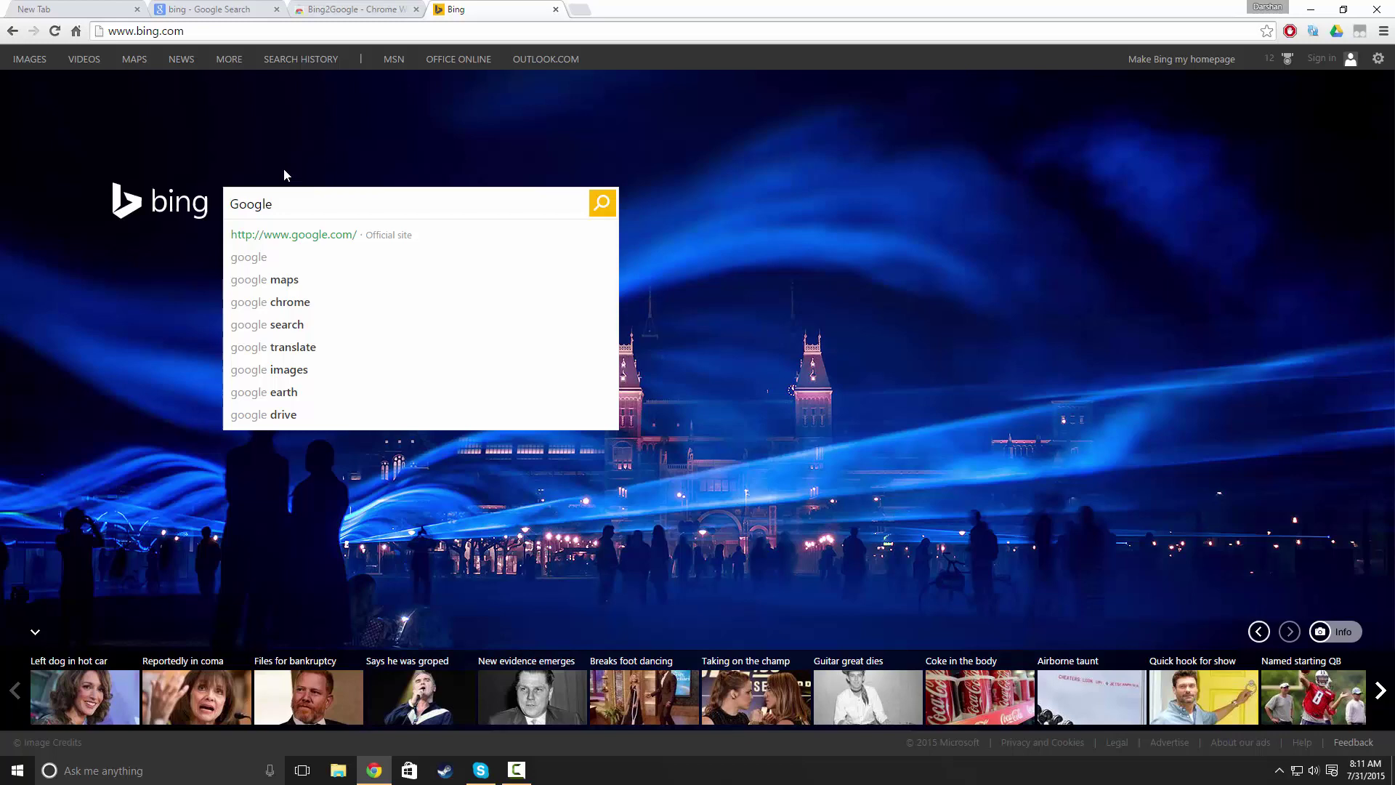
pyautogui.press('Return')
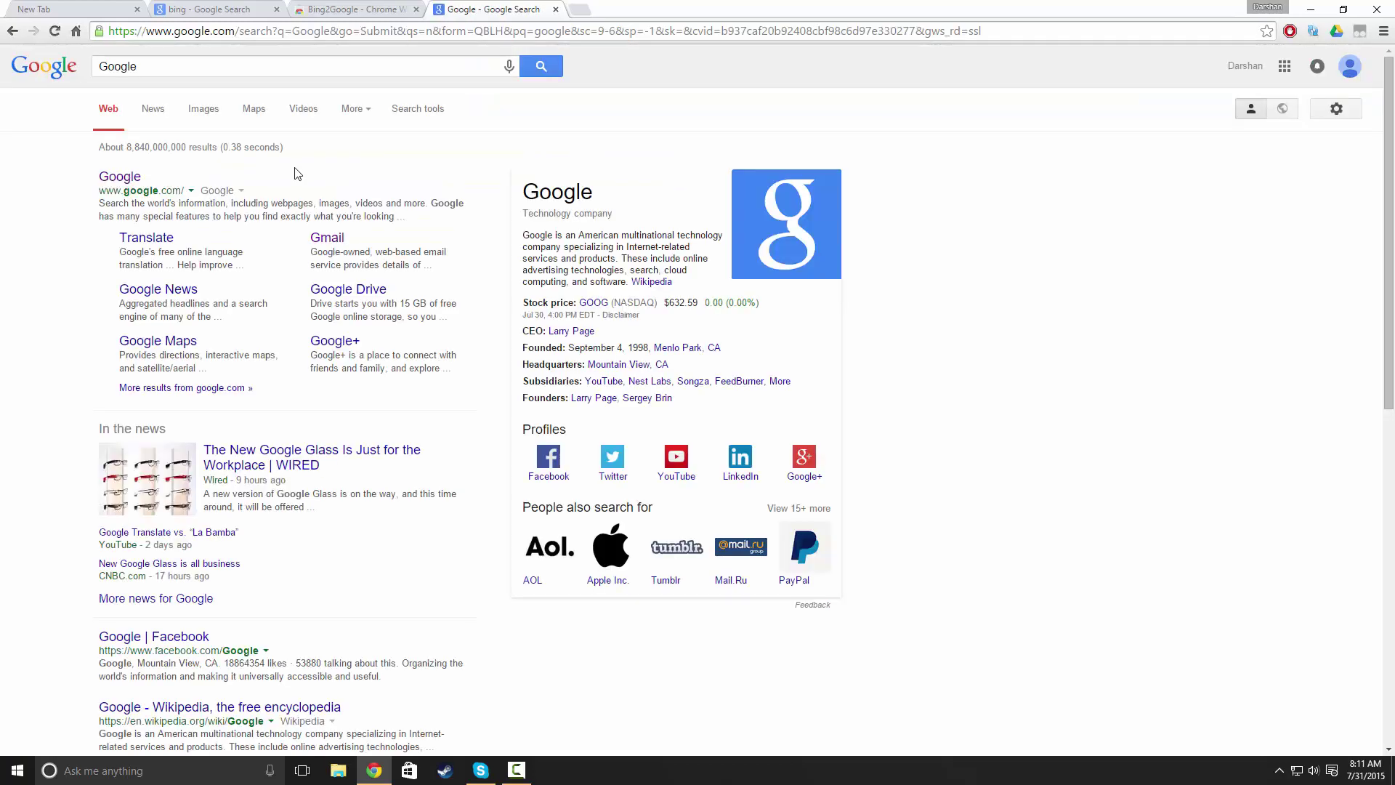
pyautogui.scroll(-2, 299, 173)
pyautogui.scroll(2, 306, 172)
# - Restore the full-screen Chrome window down and minimize it to show the desktop
pyautogui.moveTo(1265, 9)
pyautogui.mouseDown()
pyautogui.moveTo(1029, 135)
pyautogui.moveTo(828, 6)
pyautogui.mouseUp()
pyautogui.click(1312, 9)
pyautogui.moveTo(374, 771)
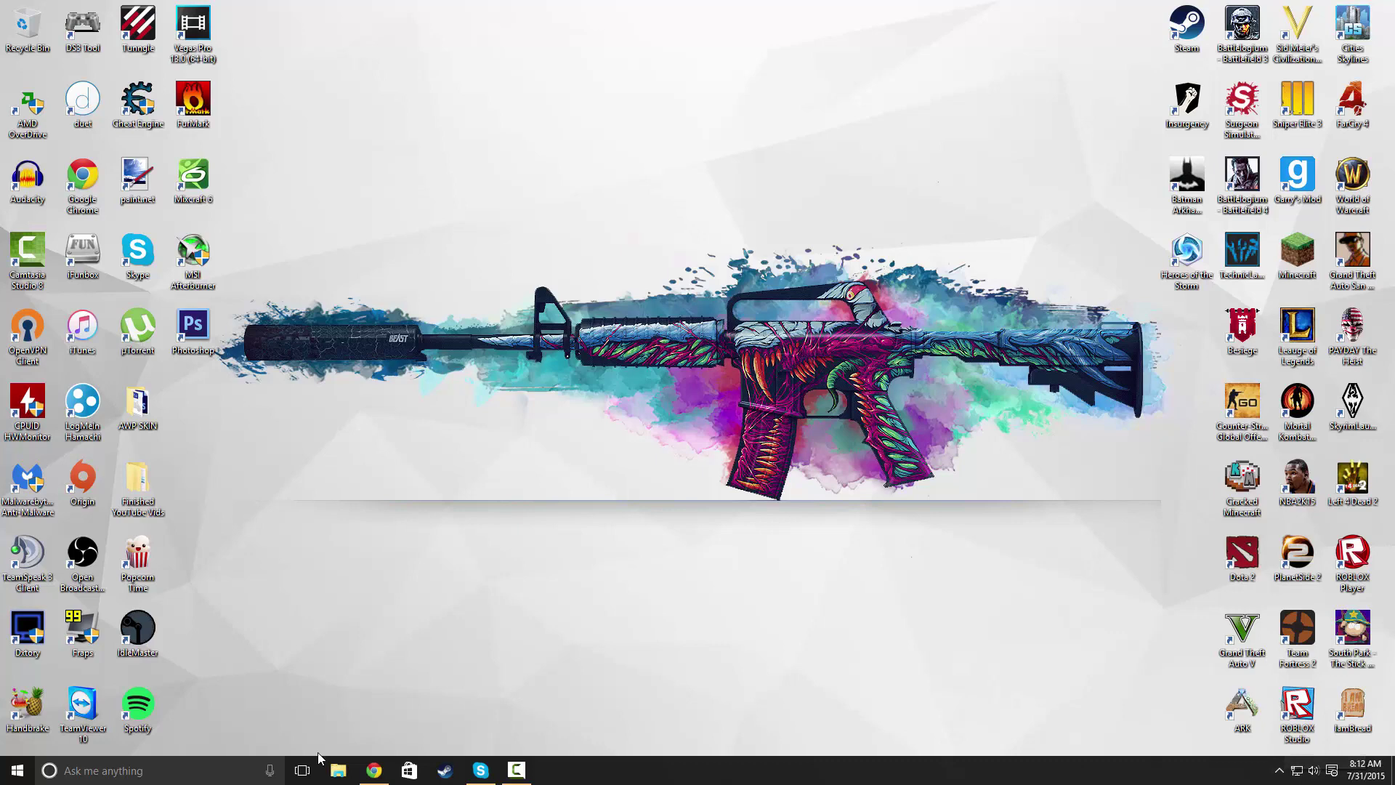
# - Restore Chrome from the taskbar and reveal the hidden tray icons
pyautogui.click(374, 769)
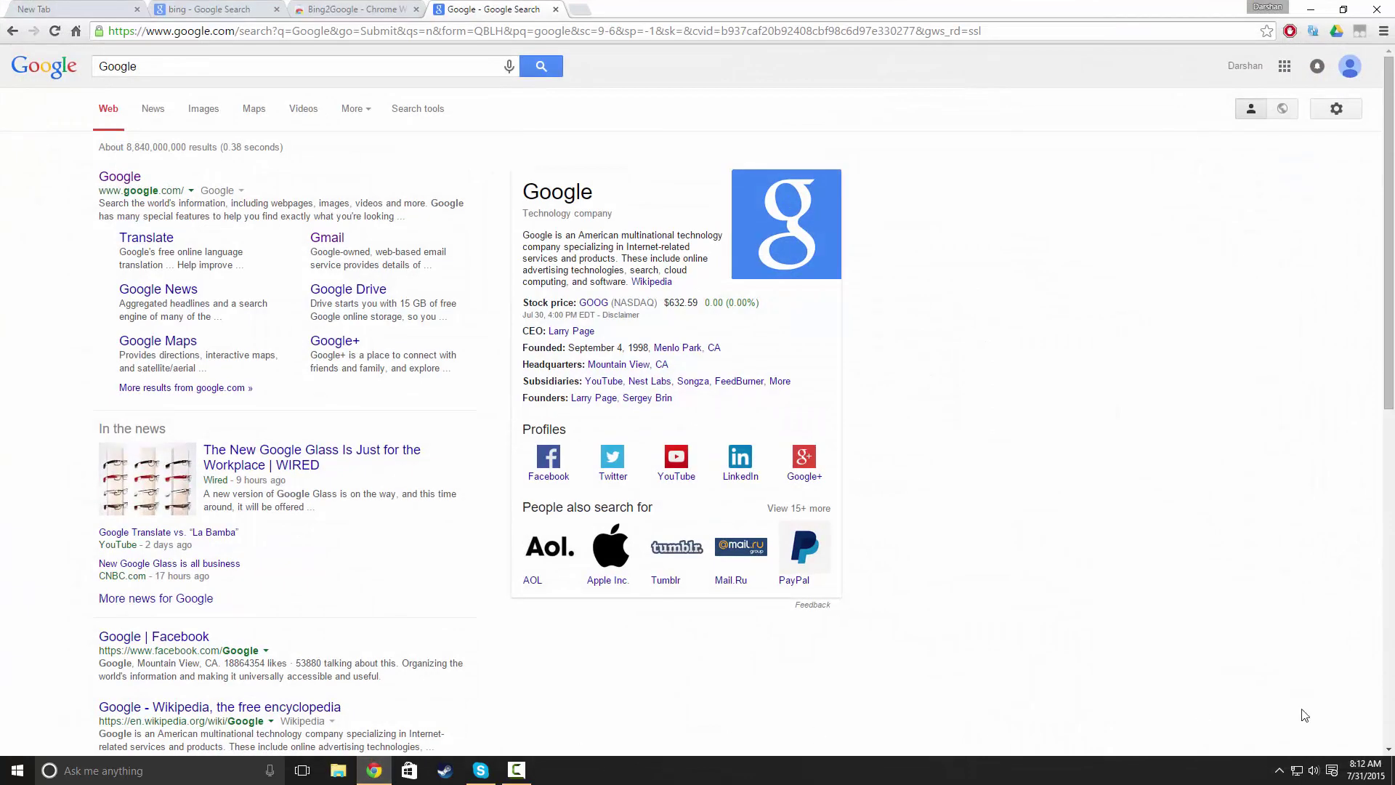
pyautogui.click(1279, 771)
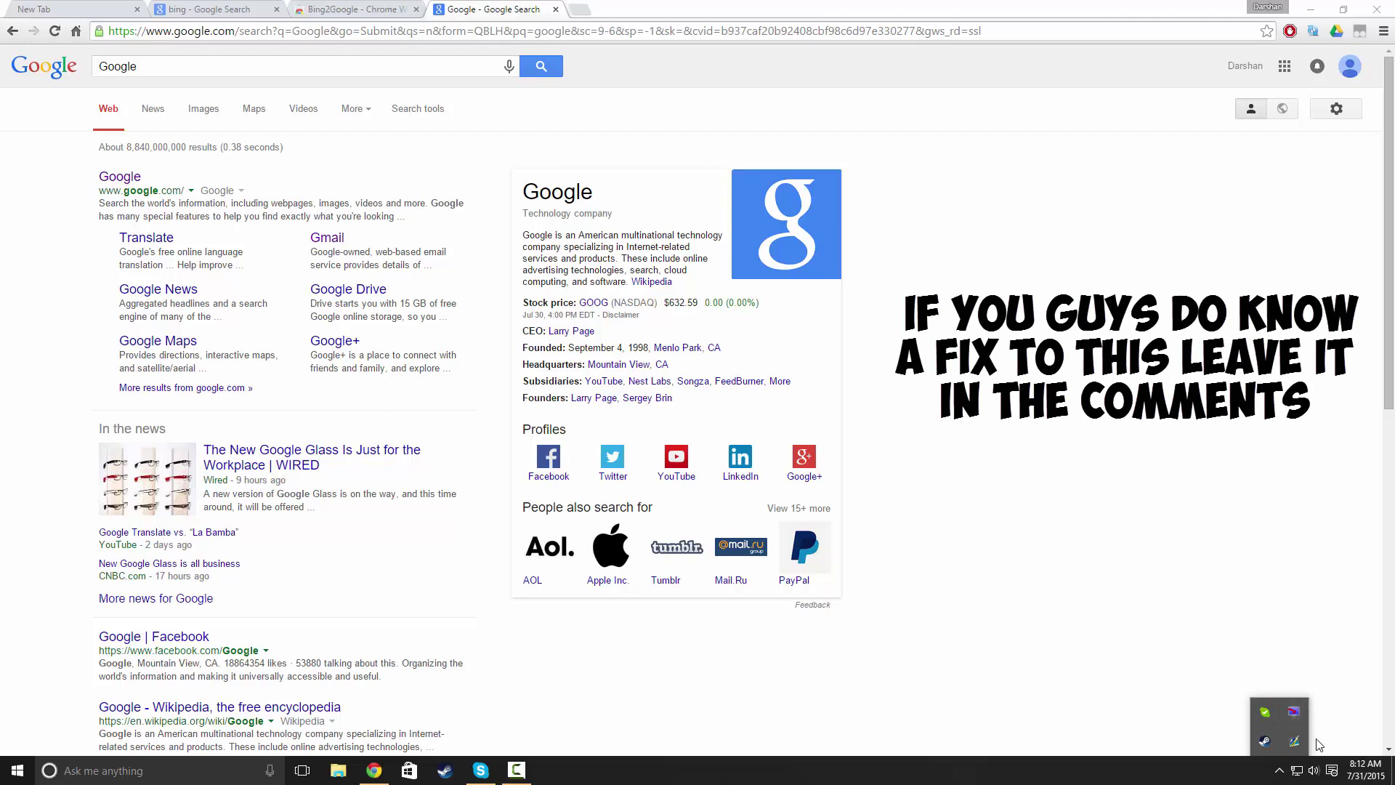
# - Close Chrome, then run a Cortana web search for the 'bing' suggestion
pyautogui.click(1378, 9)
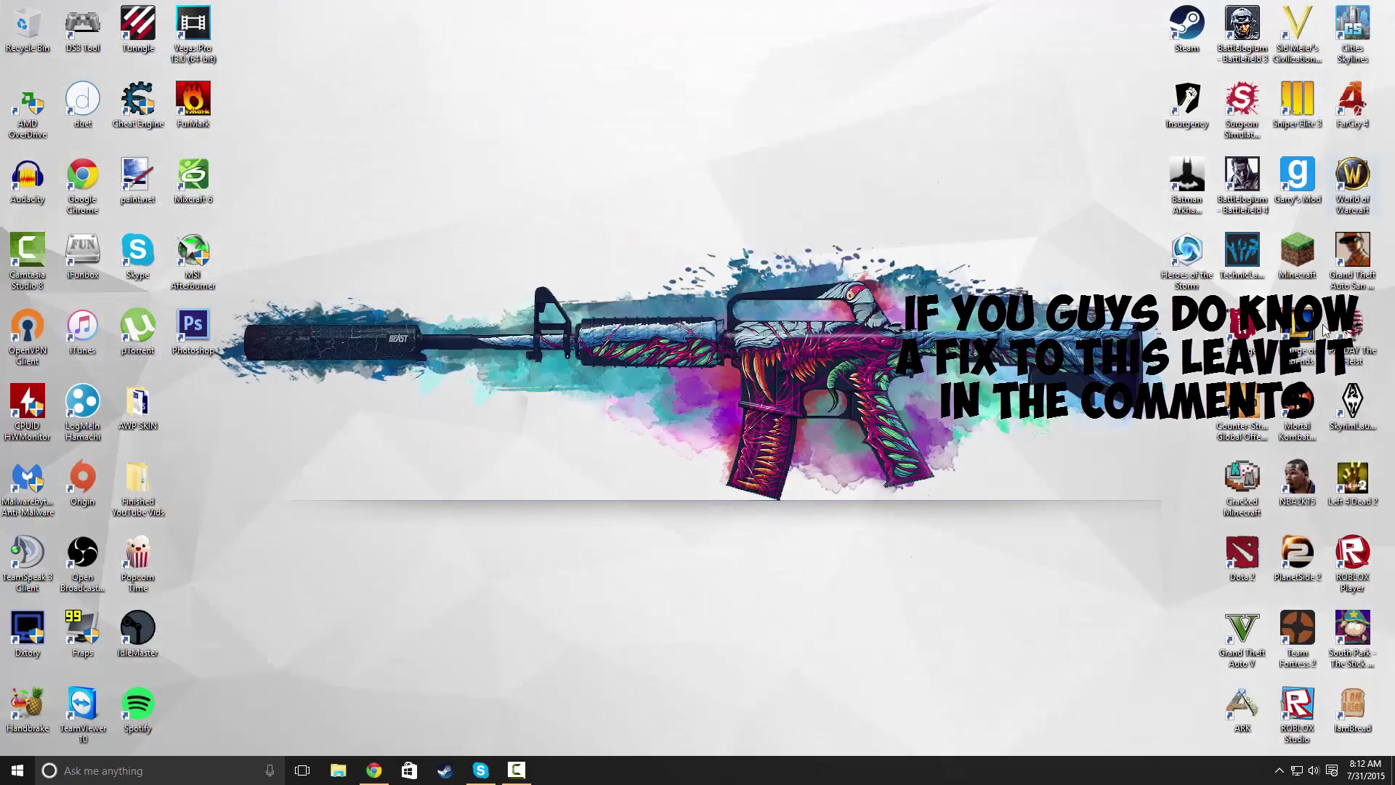
pyautogui.click(1279, 772)
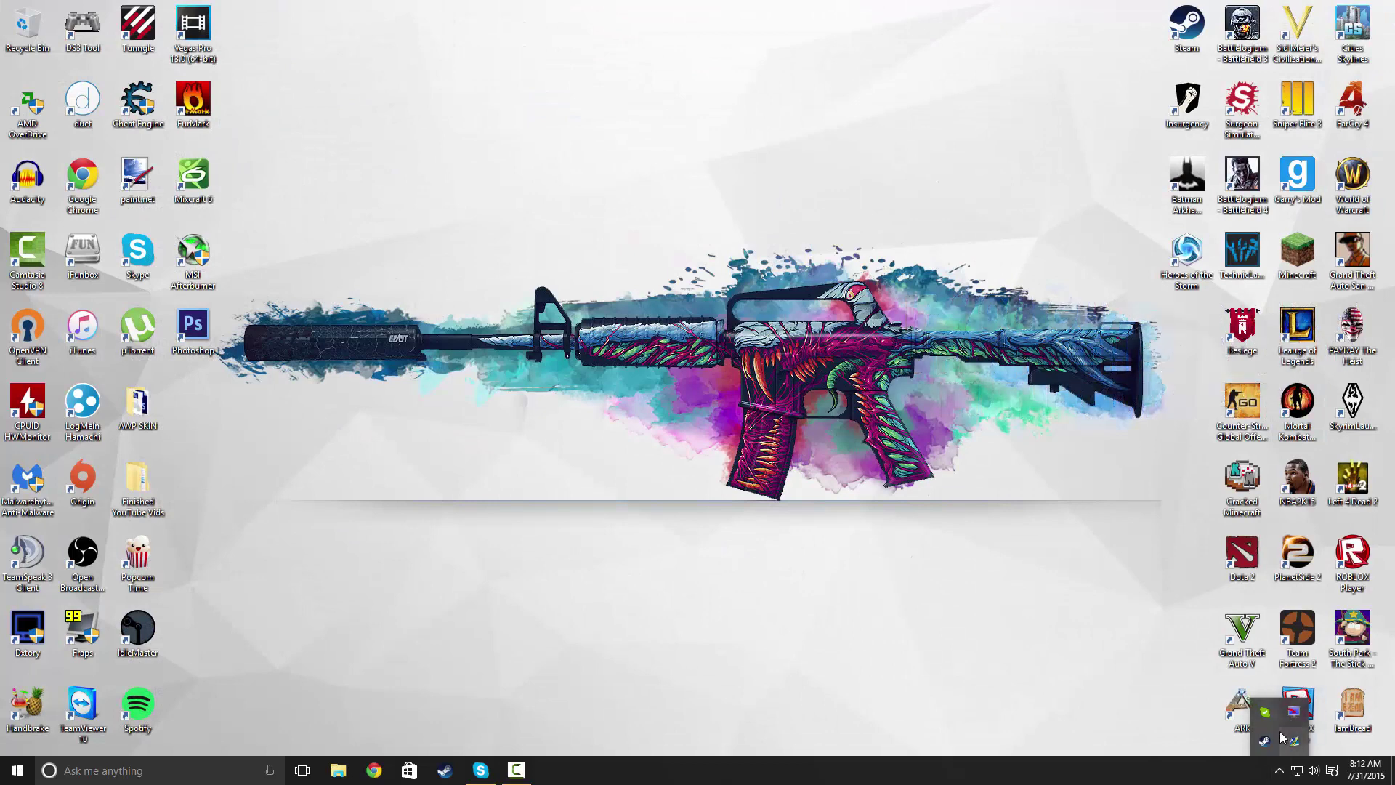
pyautogui.click(187, 773)
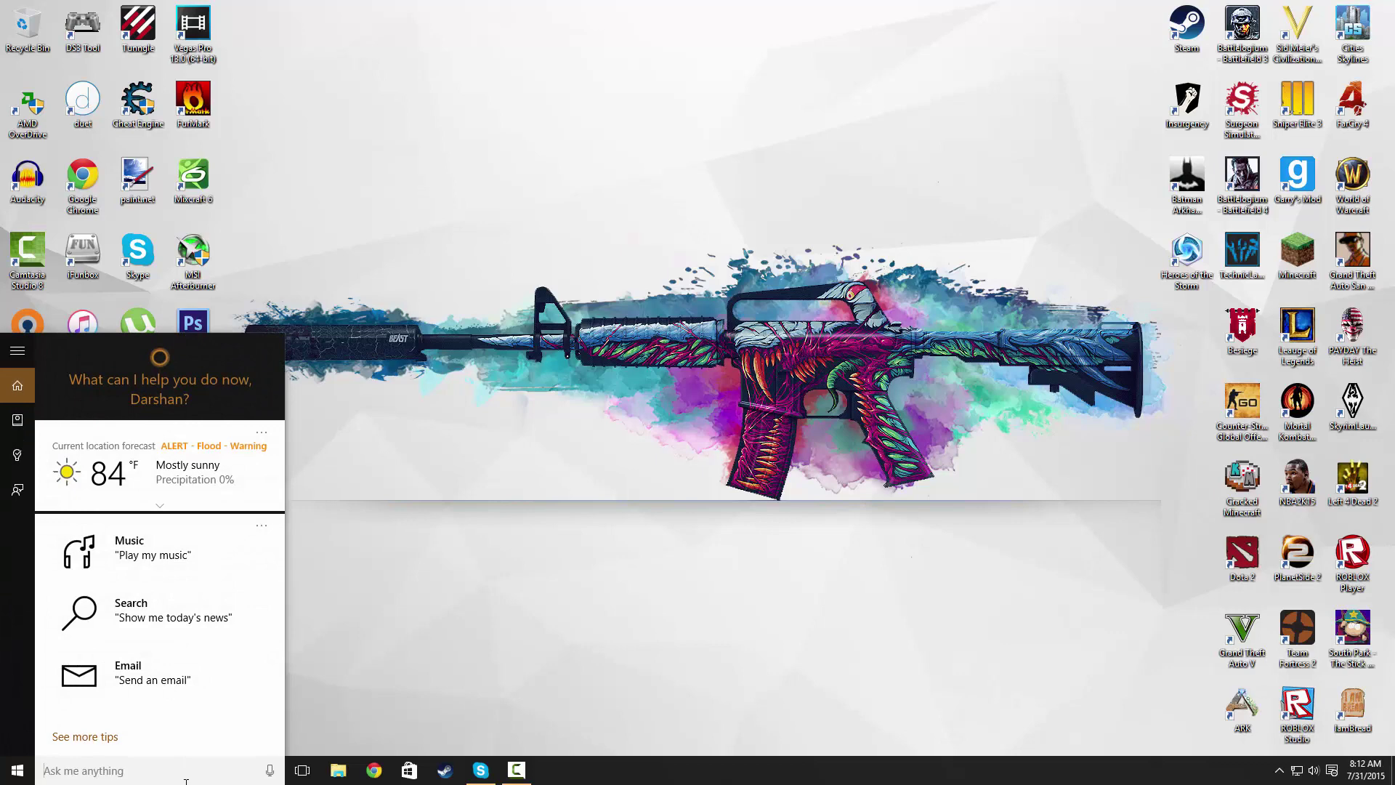
pyautogui.write('Bing')
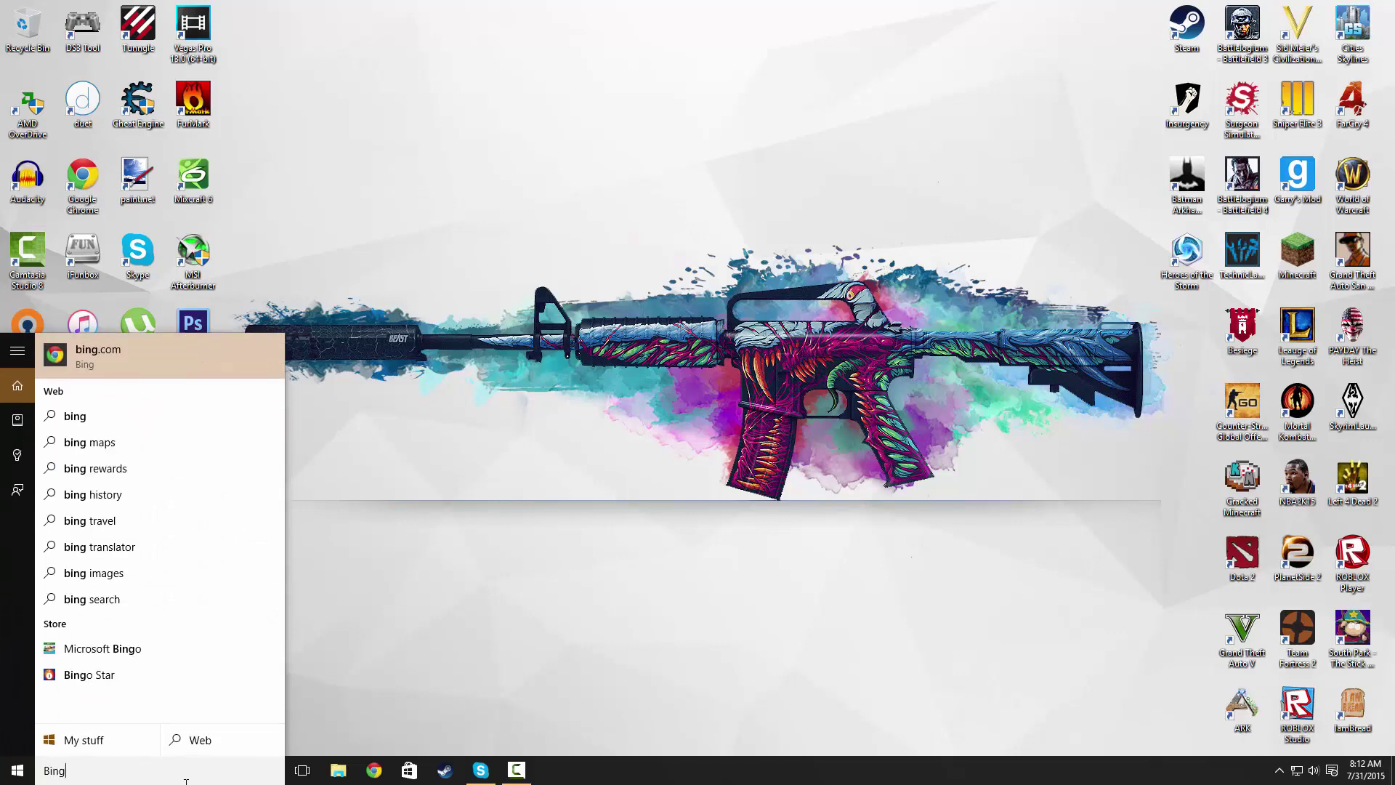
pyautogui.press('Down')
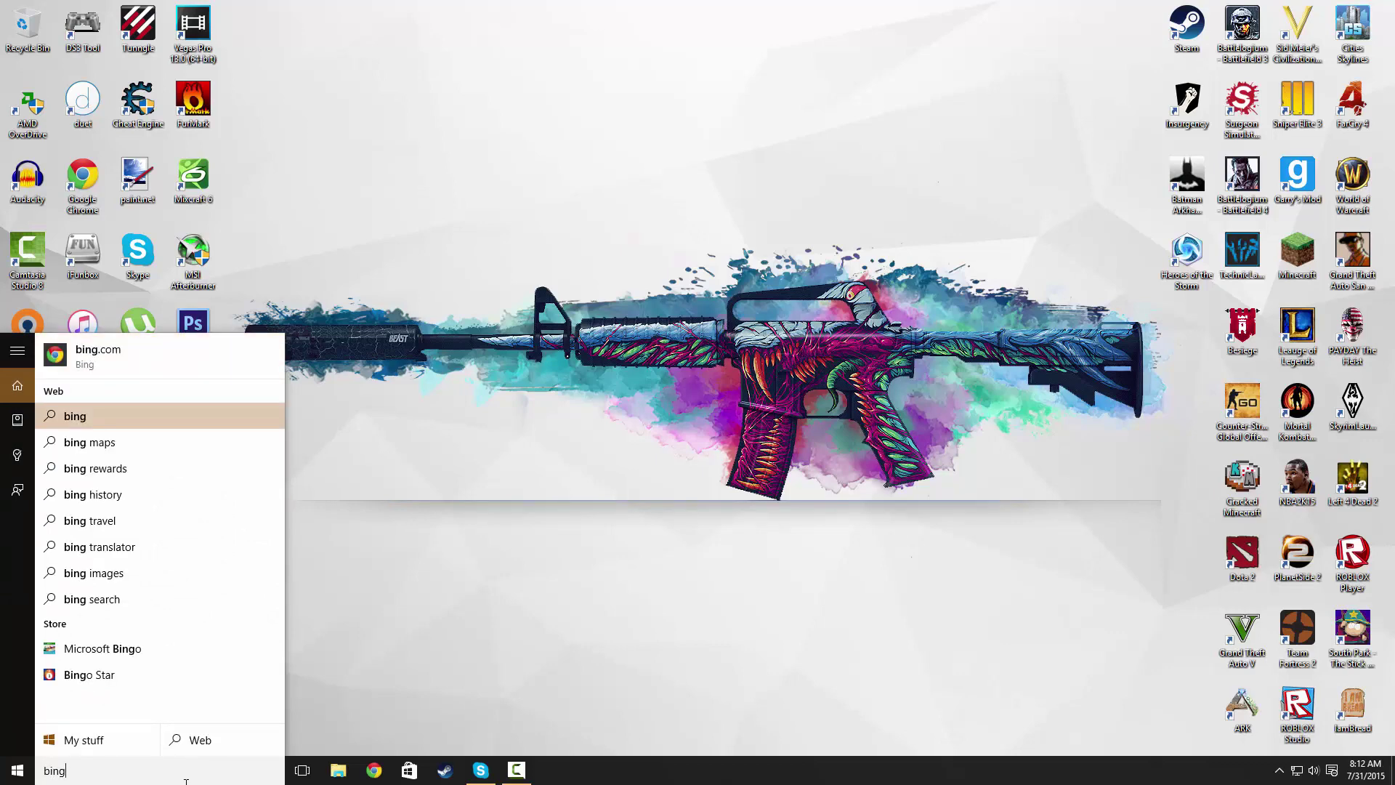
pyautogui.press('Return')
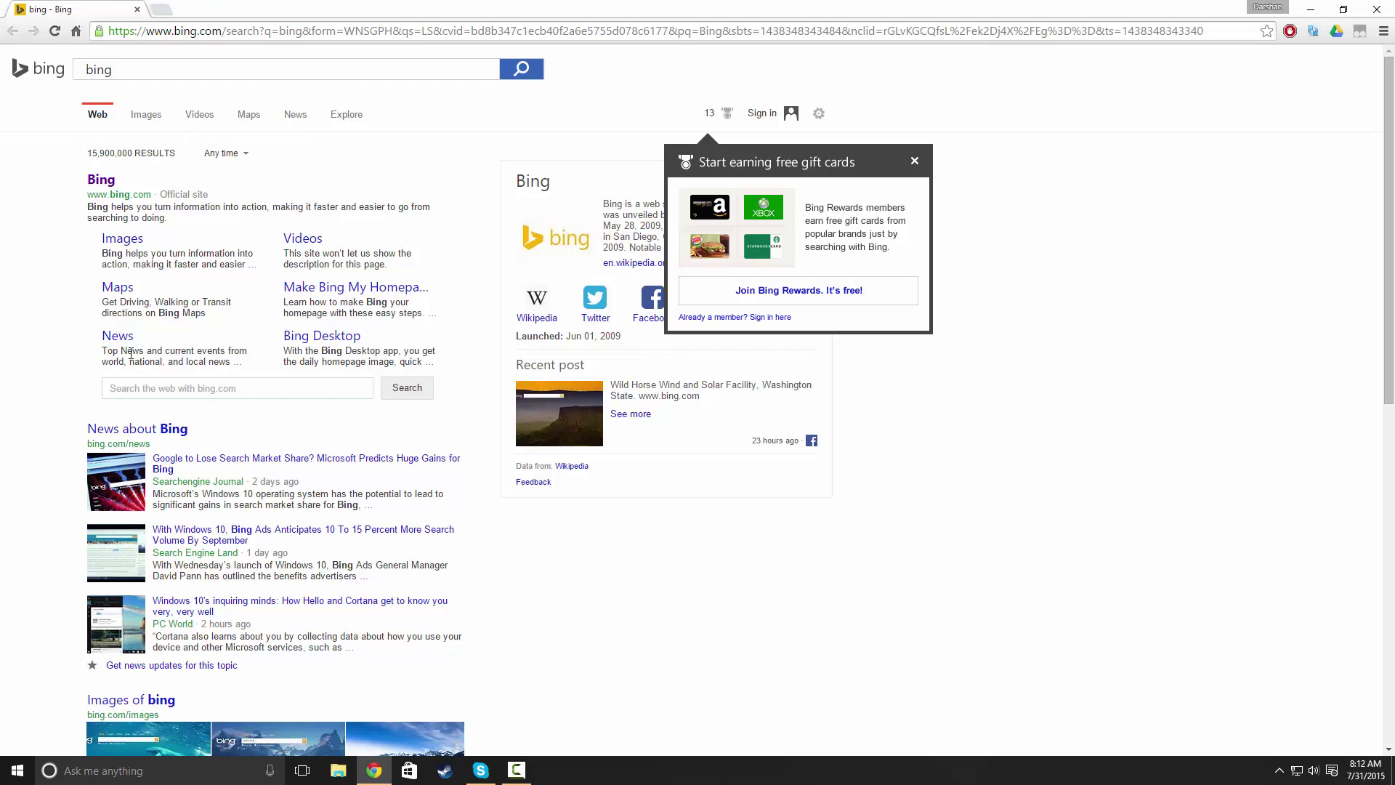
# - Reach Tampermonkey's Chrome Web Store page via Google and start a new Tampermonkey userscript
pyautogui.click(169, 14)
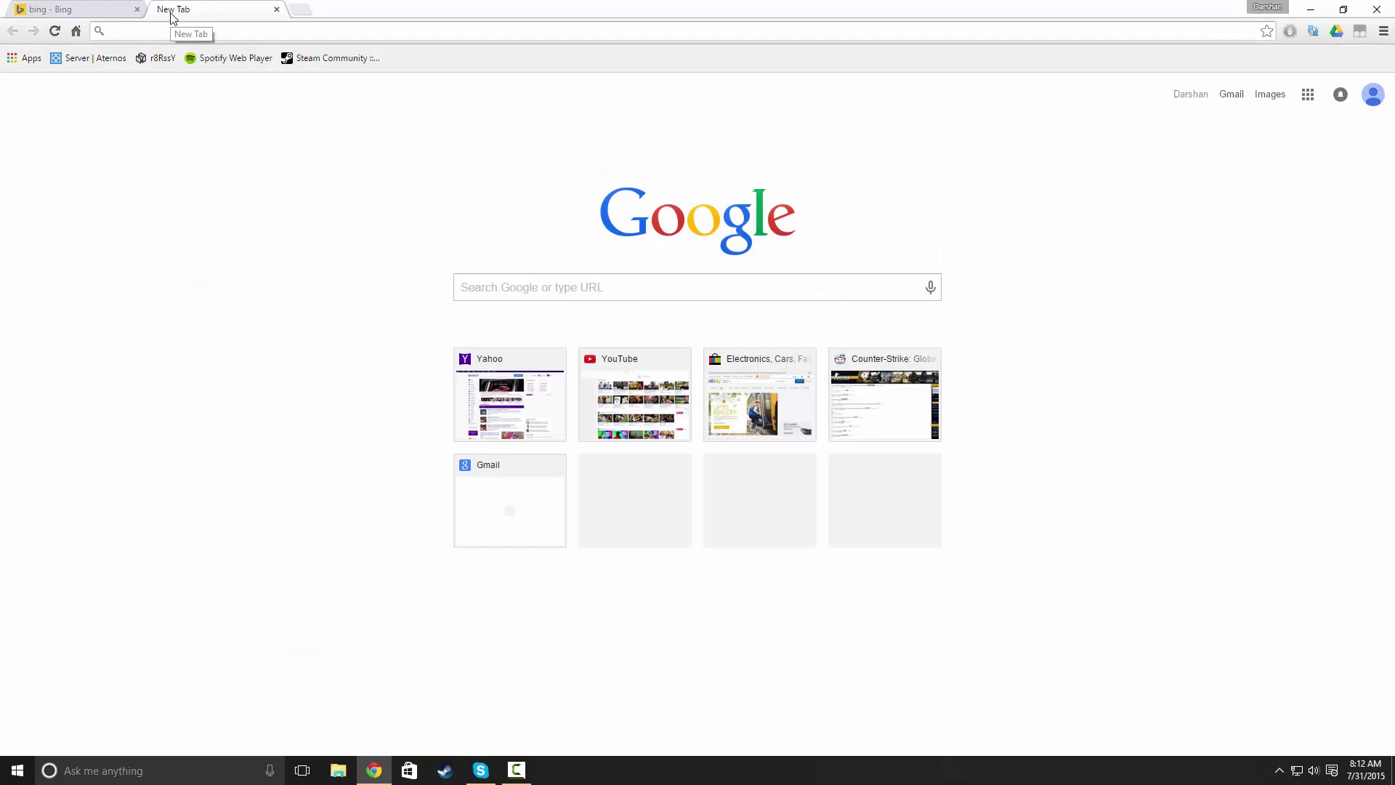
pyautogui.write('Tampermonkey')
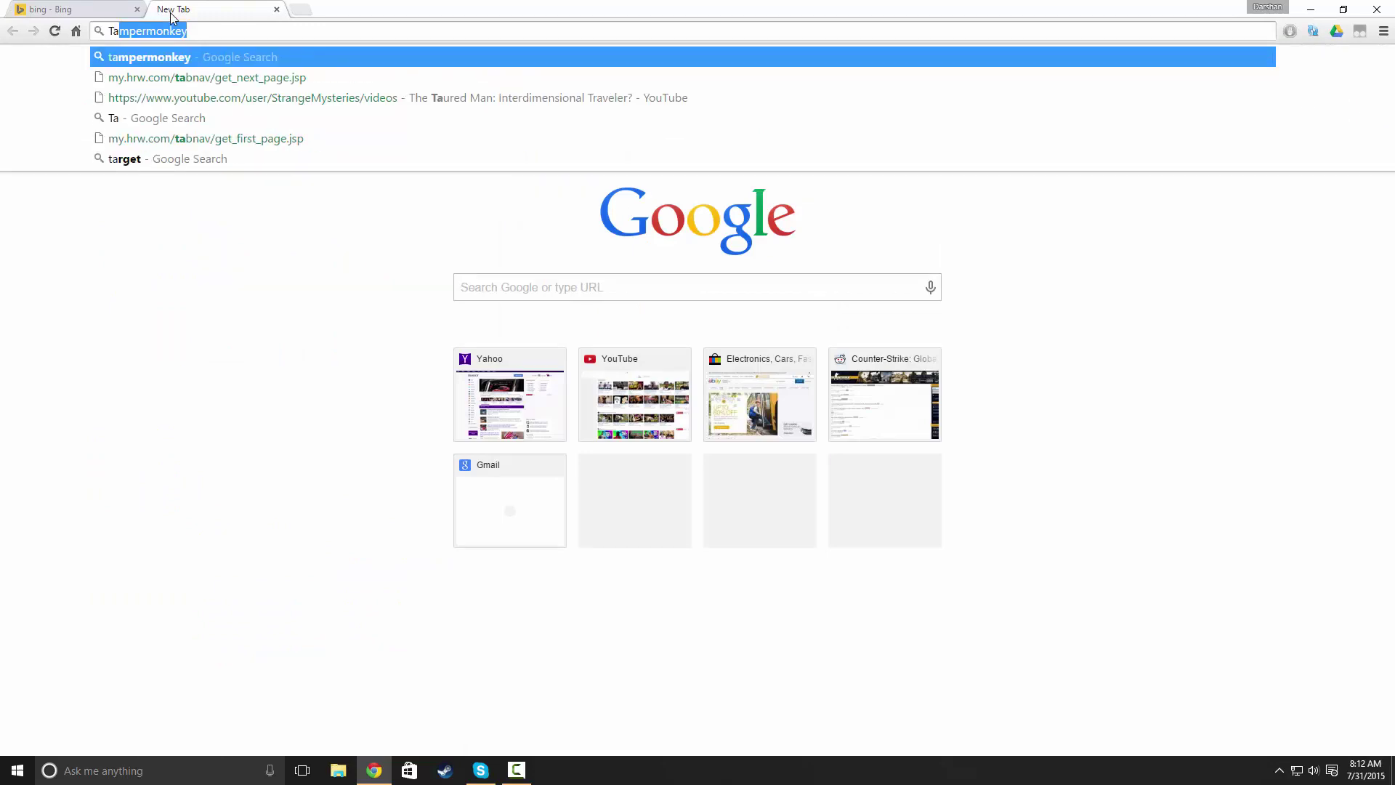
pyautogui.press('Return')
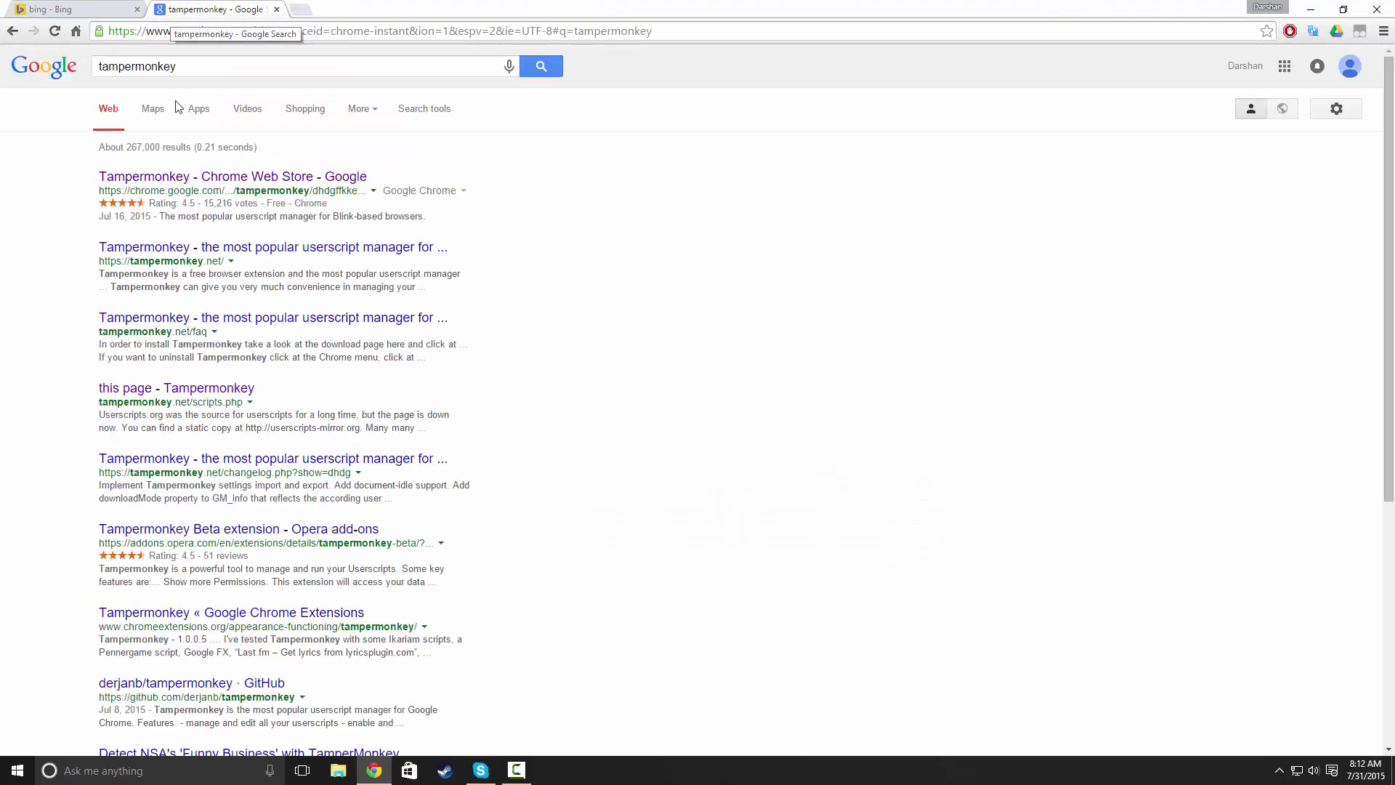
pyautogui.click(187, 181)
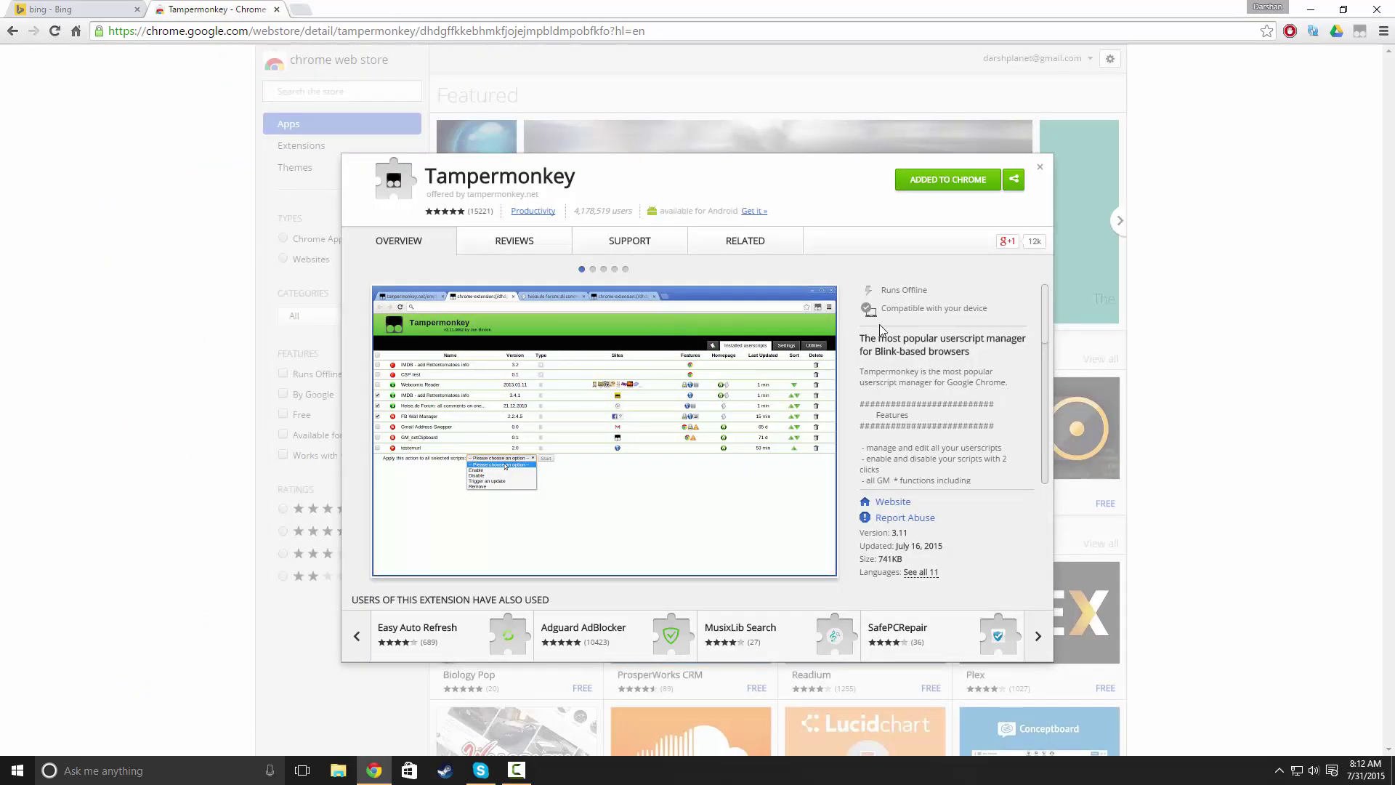
pyautogui.click(1357, 32)
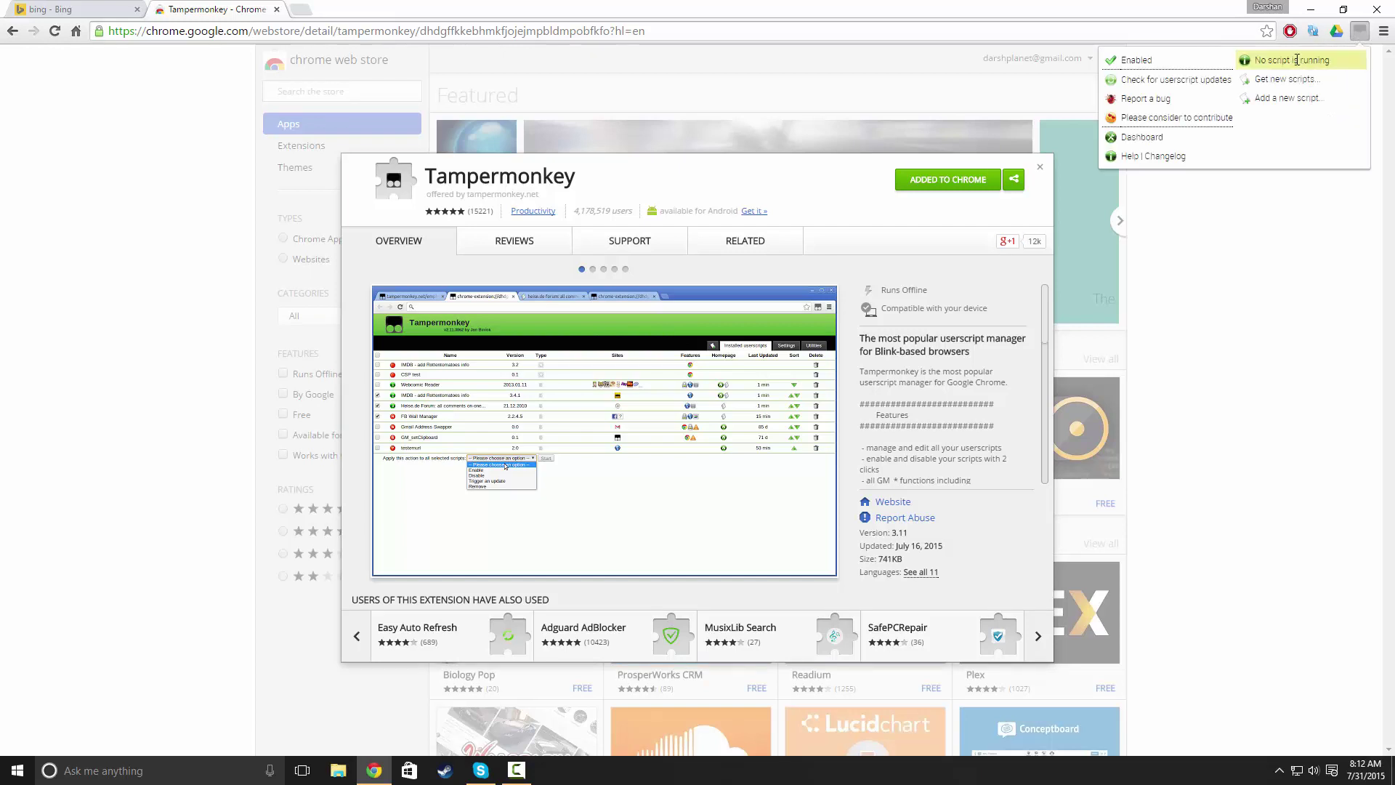
pyautogui.click(1282, 96)
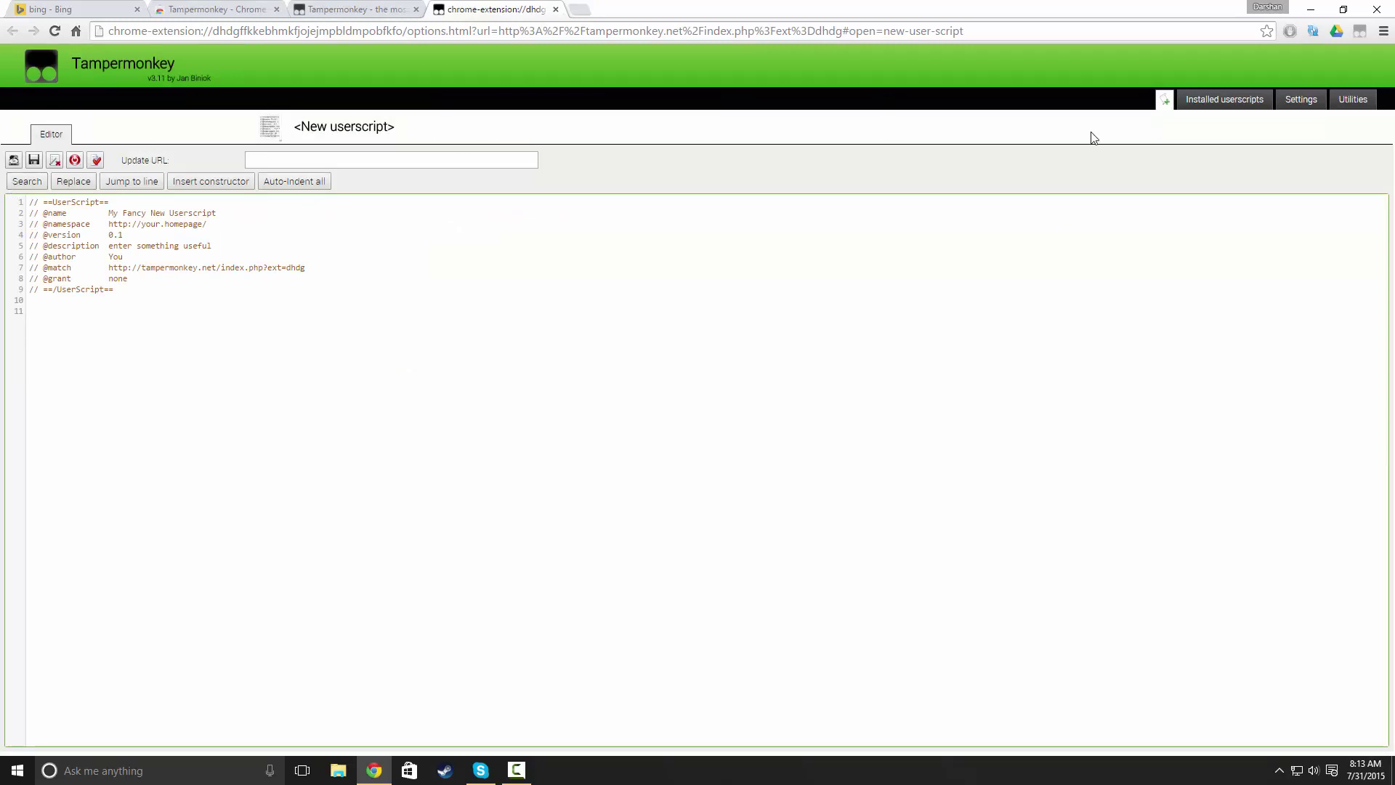
# - Open the Bing to Google script from Tampermonkey's installed userscripts list
pyautogui.click(1199, 101)
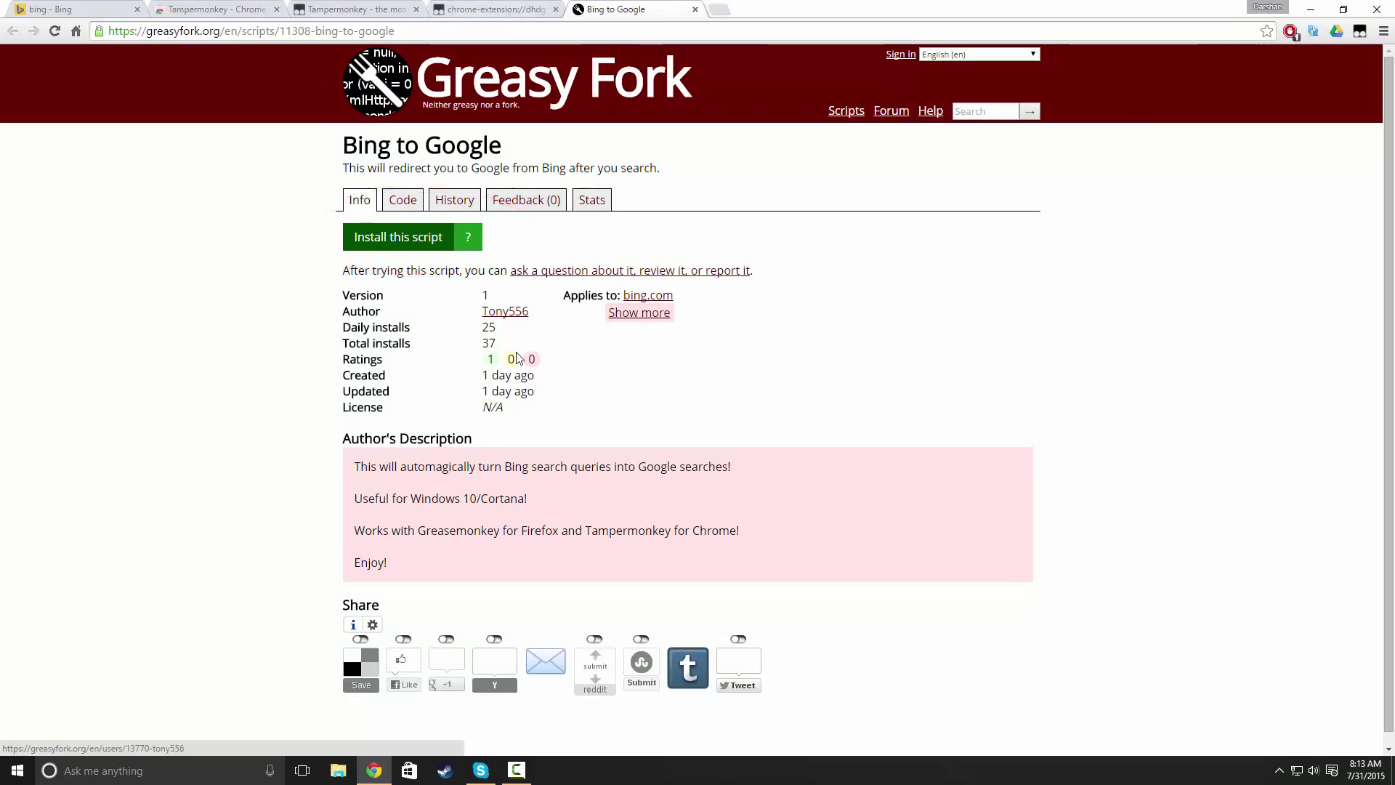
pyautogui.click(465, 9)
pyautogui.click(389, 8)
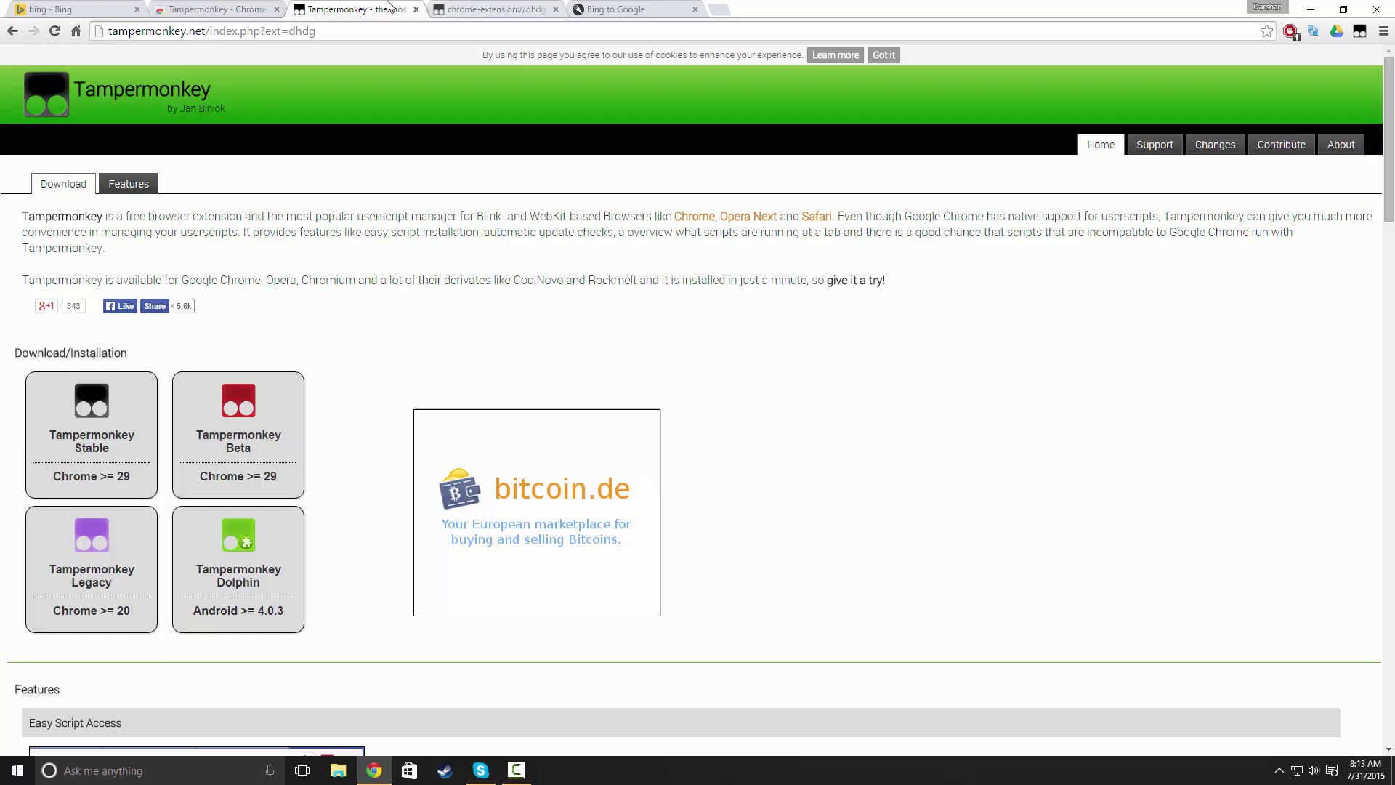
pyautogui.click(491, 8)
pyautogui.click(294, 146)
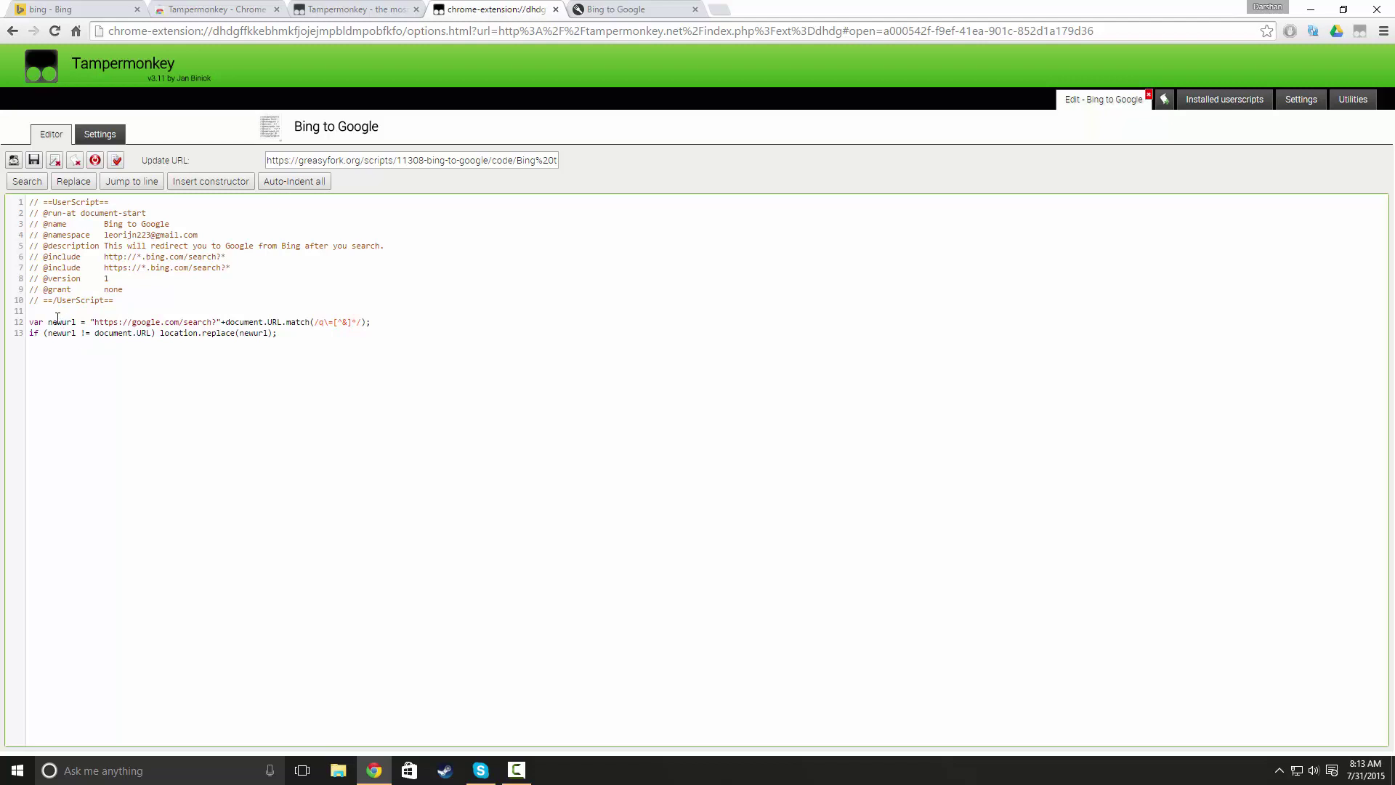
# - Select the Bing to Google script lines, return to the tampermonkey.net tab and show Chrome's menu
pyautogui.moveTo(272, 334); pyautogui.dragTo(53, 361)
pyautogui.click(381, 9)
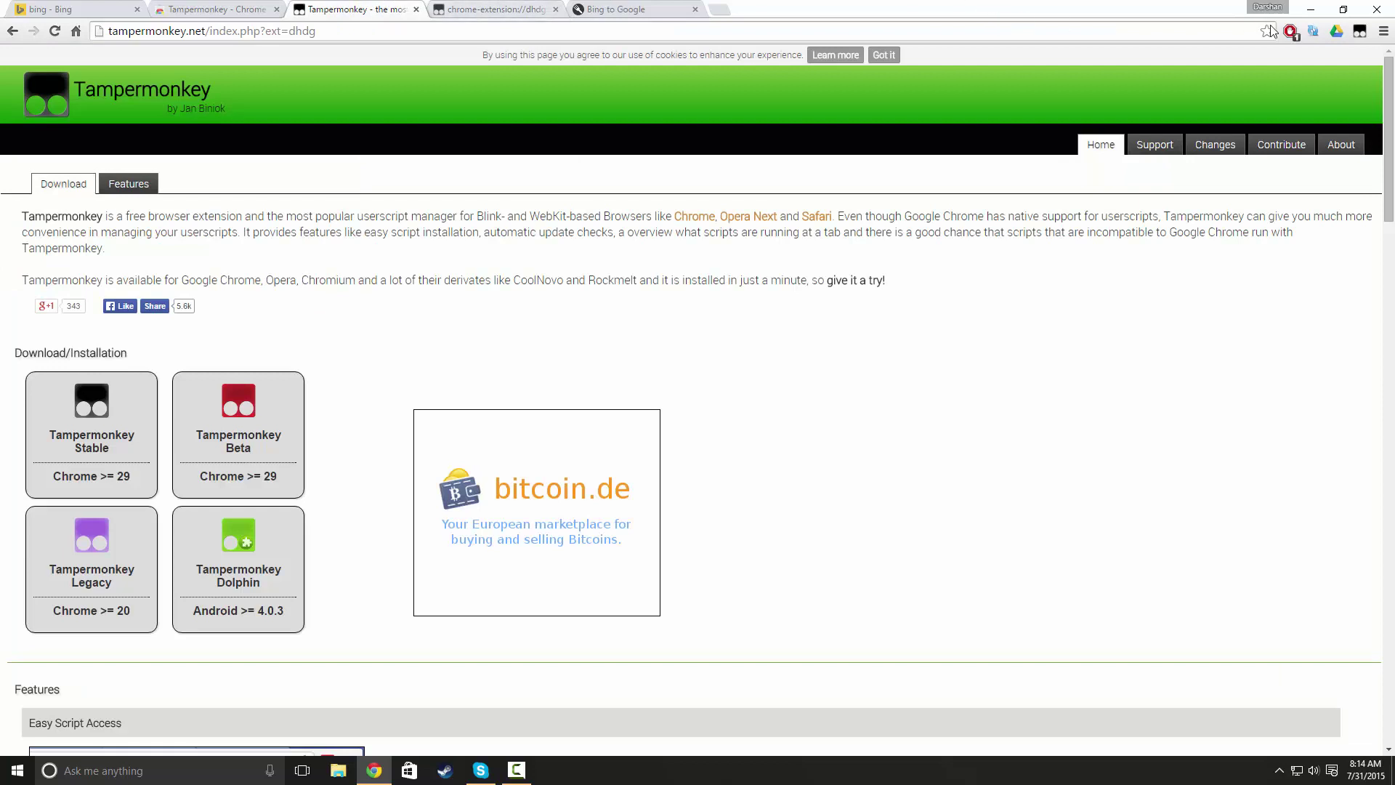
pyautogui.click(1382, 30)
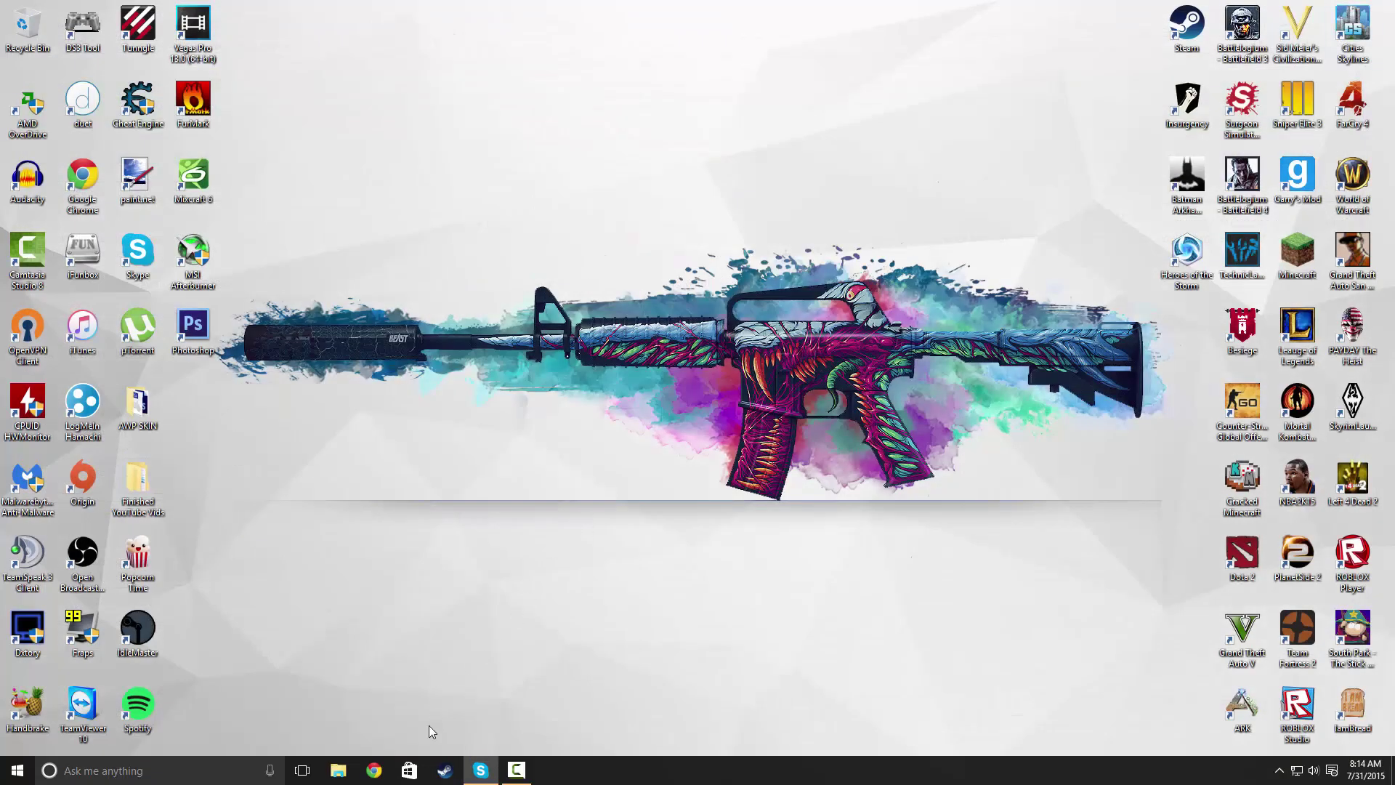
# - Search 'lol' in Cortana, close Chrome, and repeat the 'lol' search to confirm Google results
pyautogui.click(215, 770)
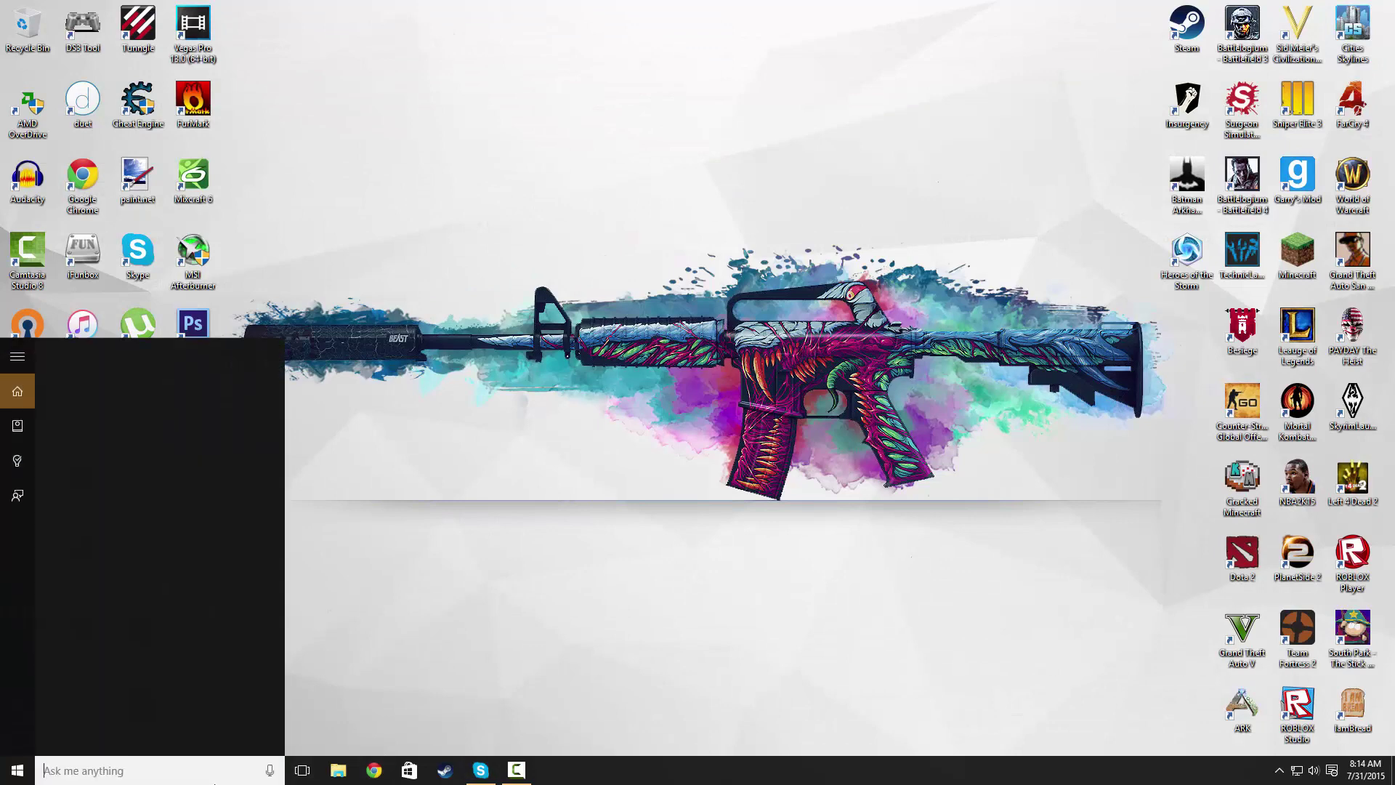
pyautogui.write('LOL')
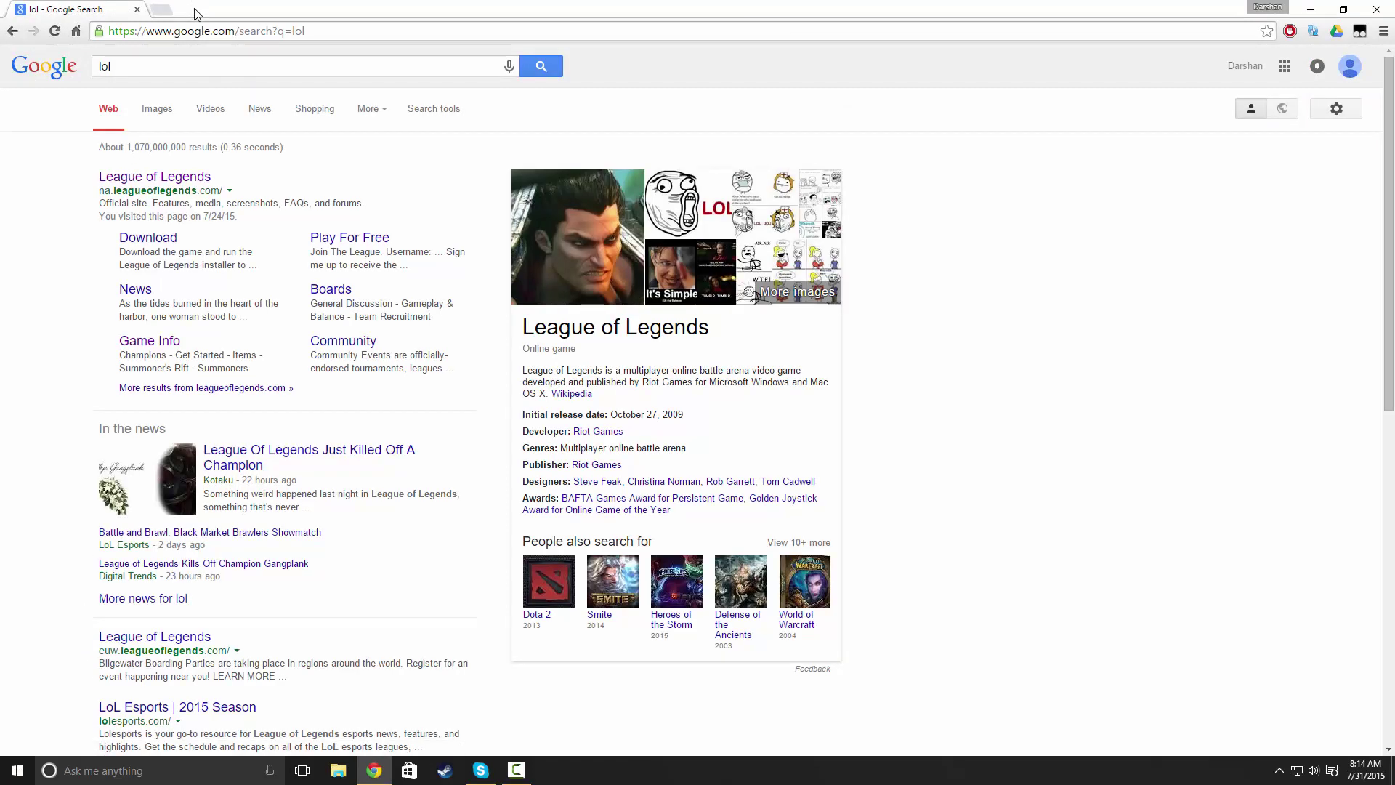
pyautogui.click(1376, 8)
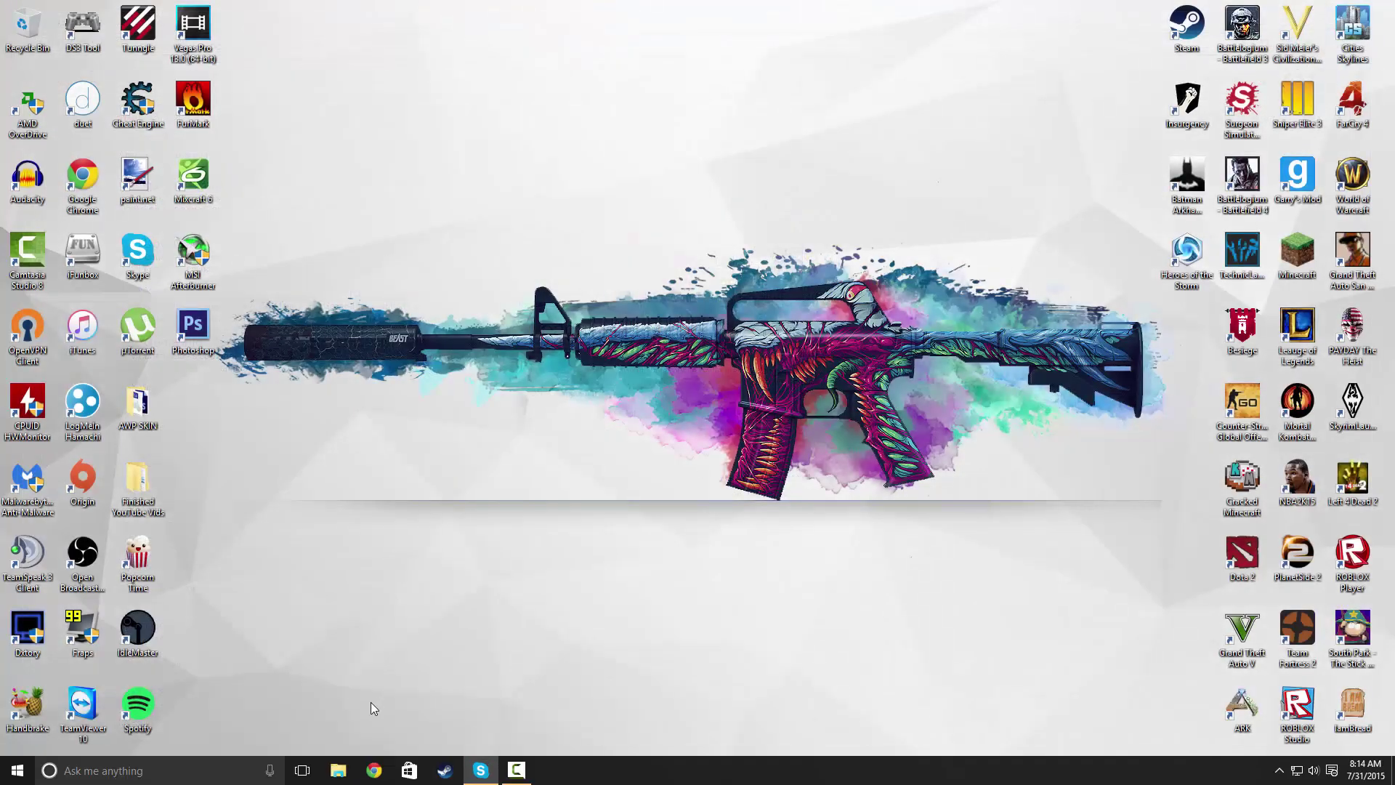
pyautogui.click(129, 770)
pyautogui.write('lol')
pyautogui.press('Return')
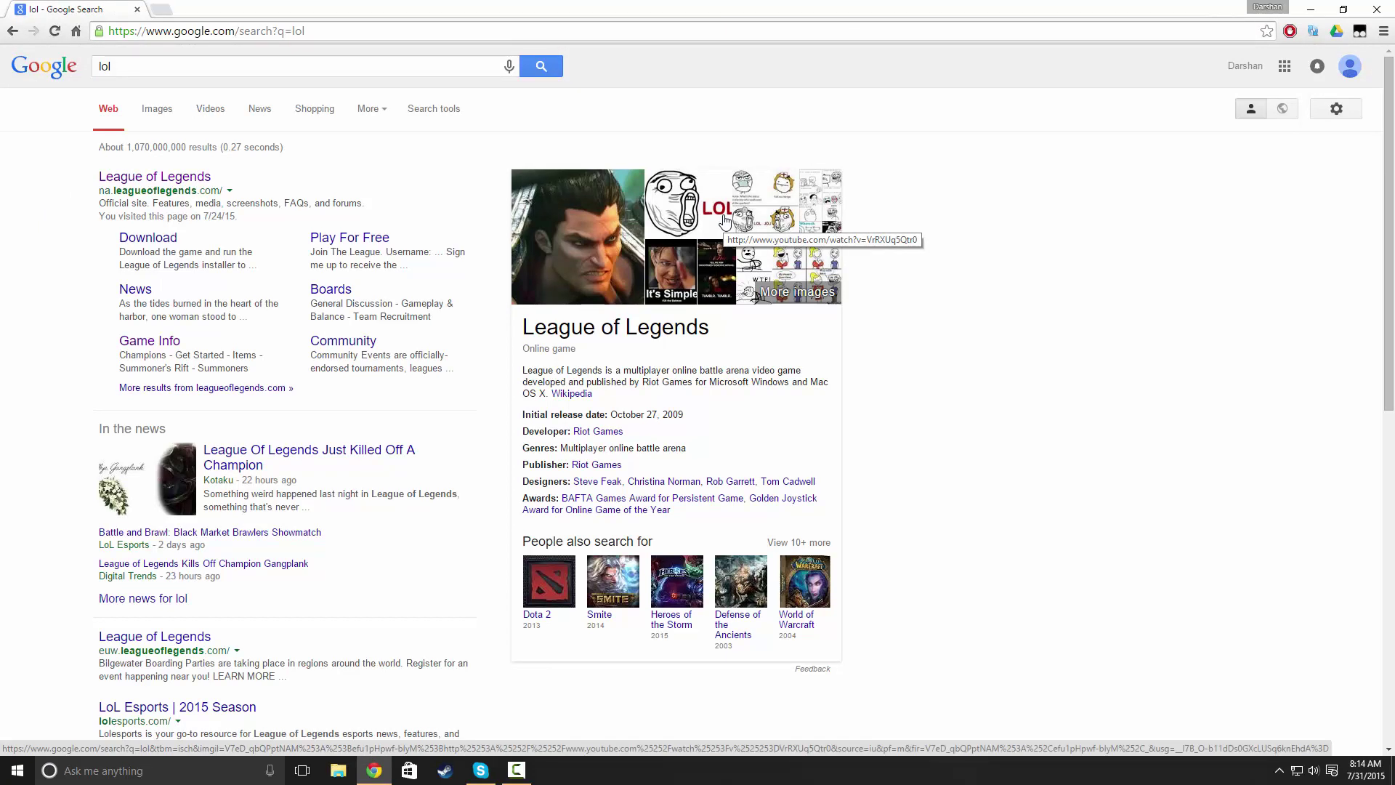
# - Check which userscripts run on this page in Tampermonkey, then dismiss the Tampermonkey and Chrome menus
pyautogui.click(1360, 32)
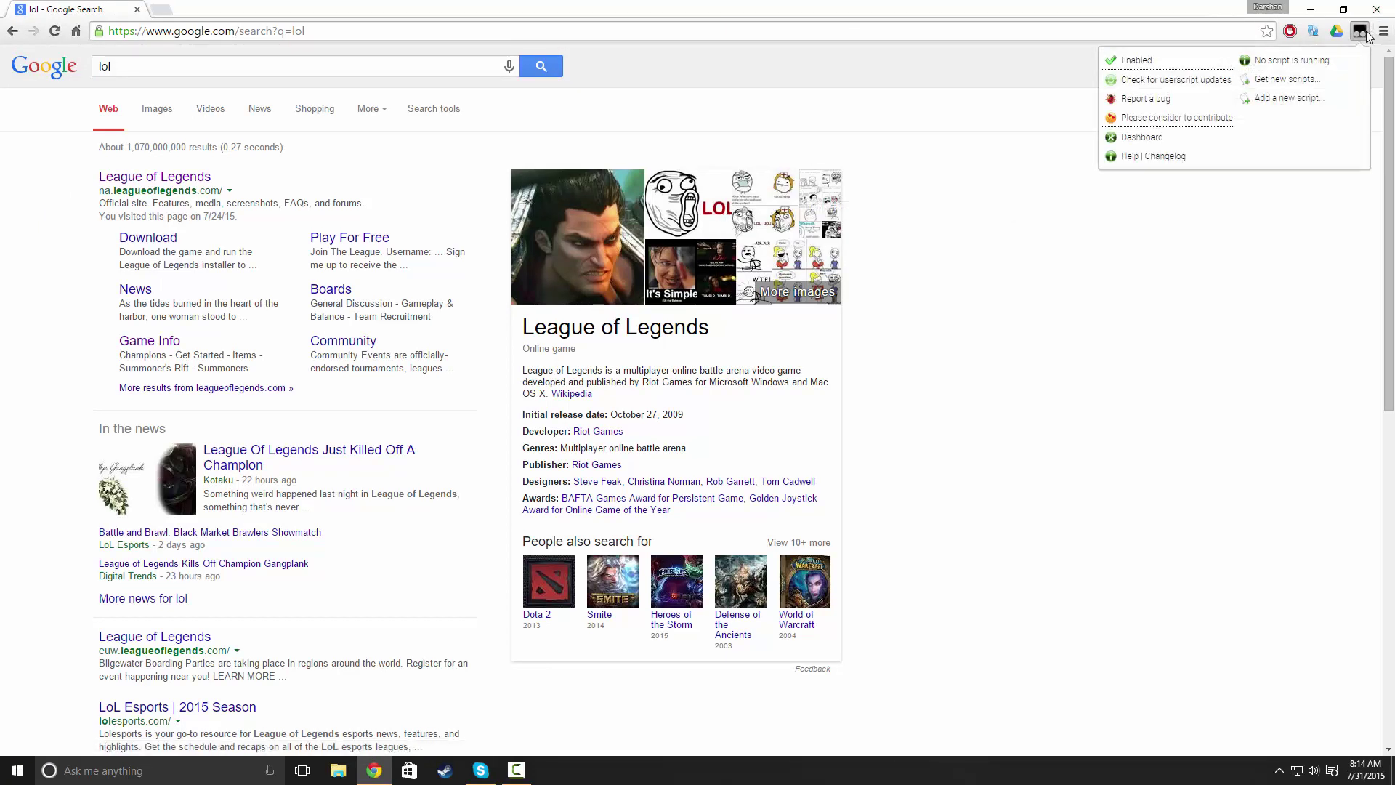
pyautogui.click(1359, 32)
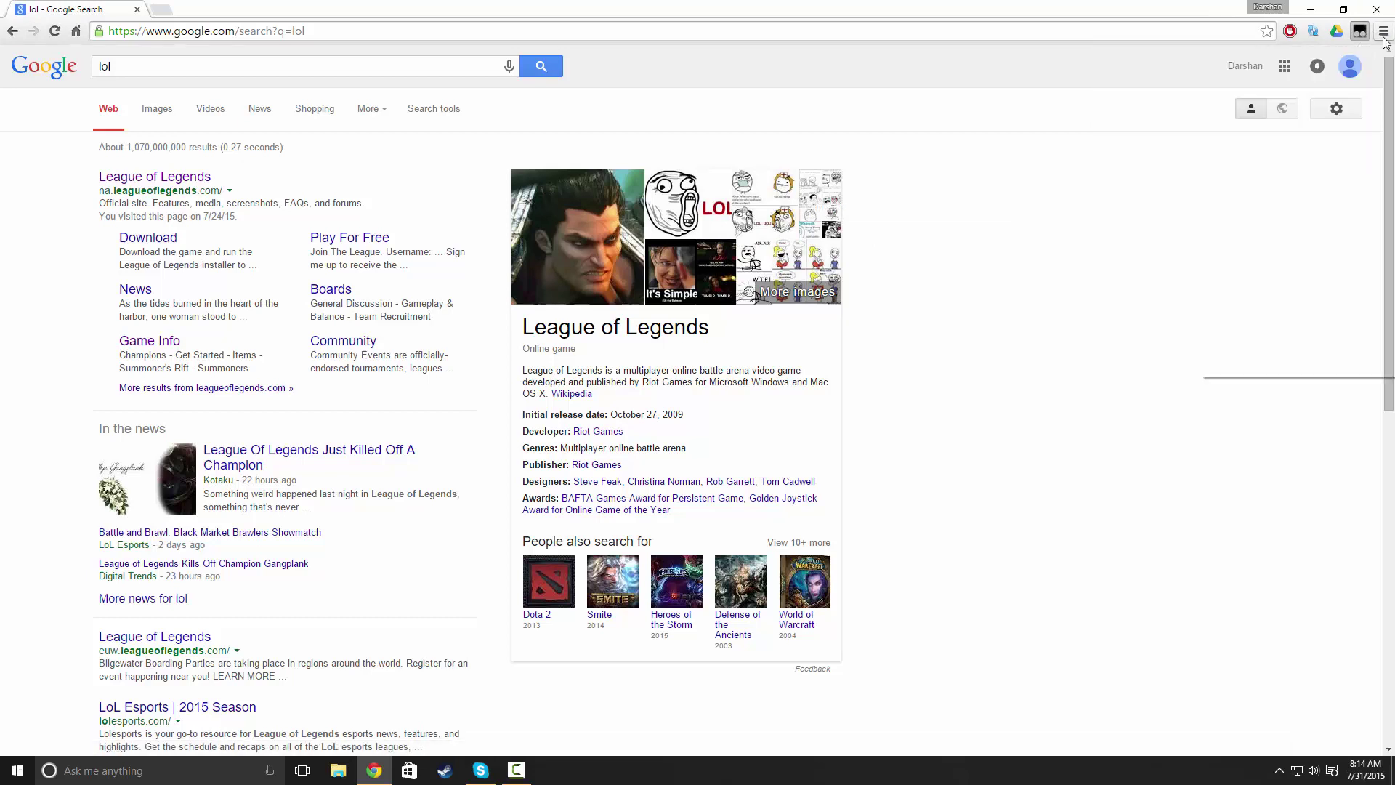
pyautogui.click(1382, 32)
# - Go to bing.com and search for 's', which redirects to Google results
pyautogui.click(486, 25)
pyautogui.write('bing.com')
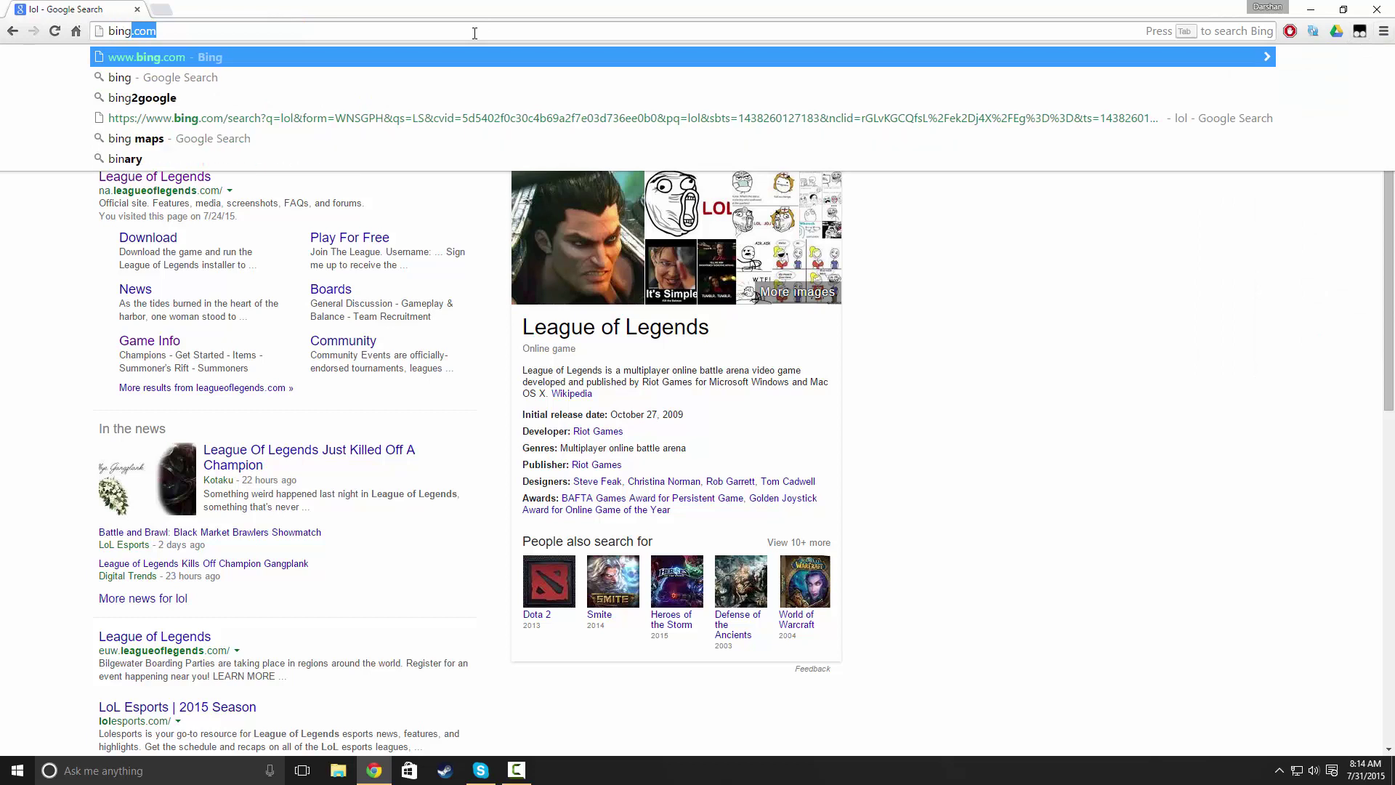
pyautogui.press('Return')
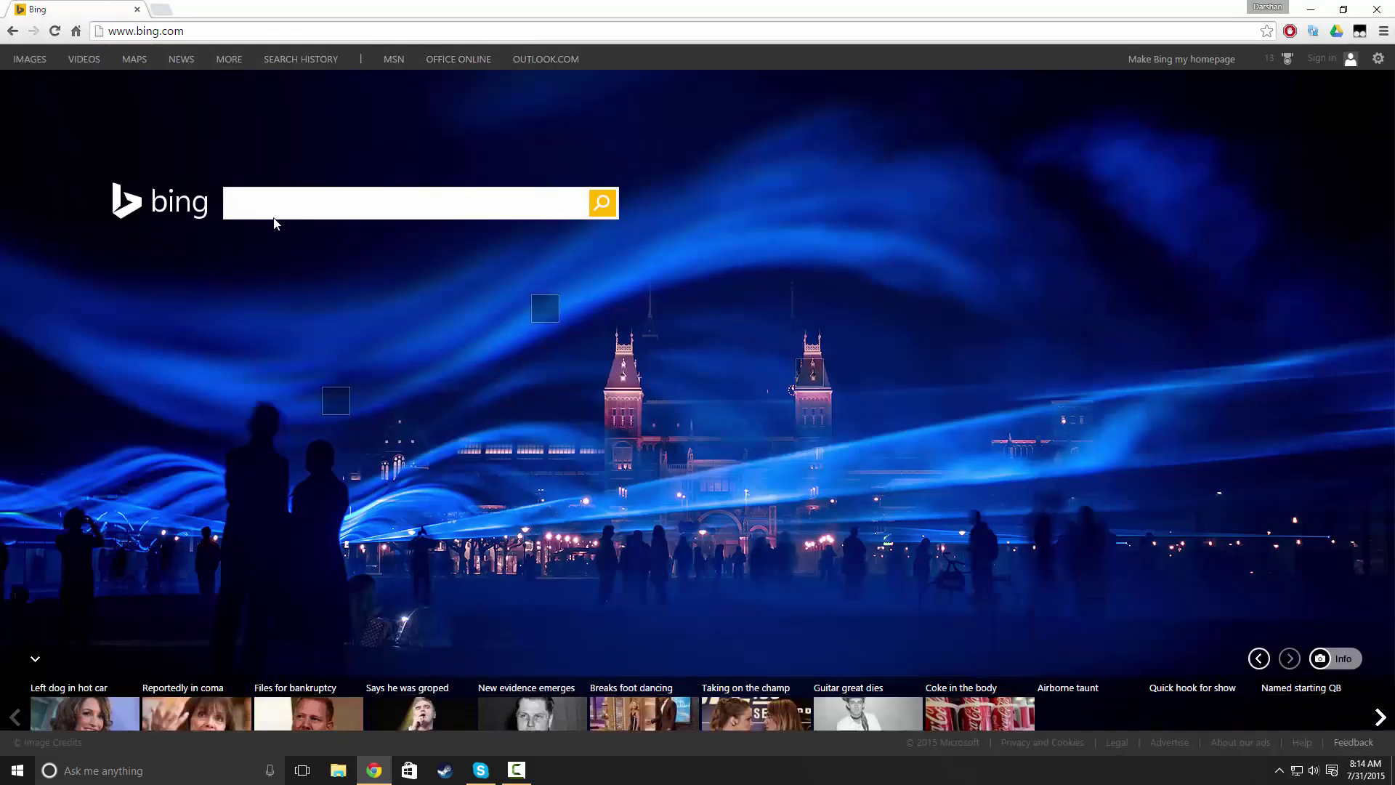
pyautogui.write('s')
pyautogui.press('Return')
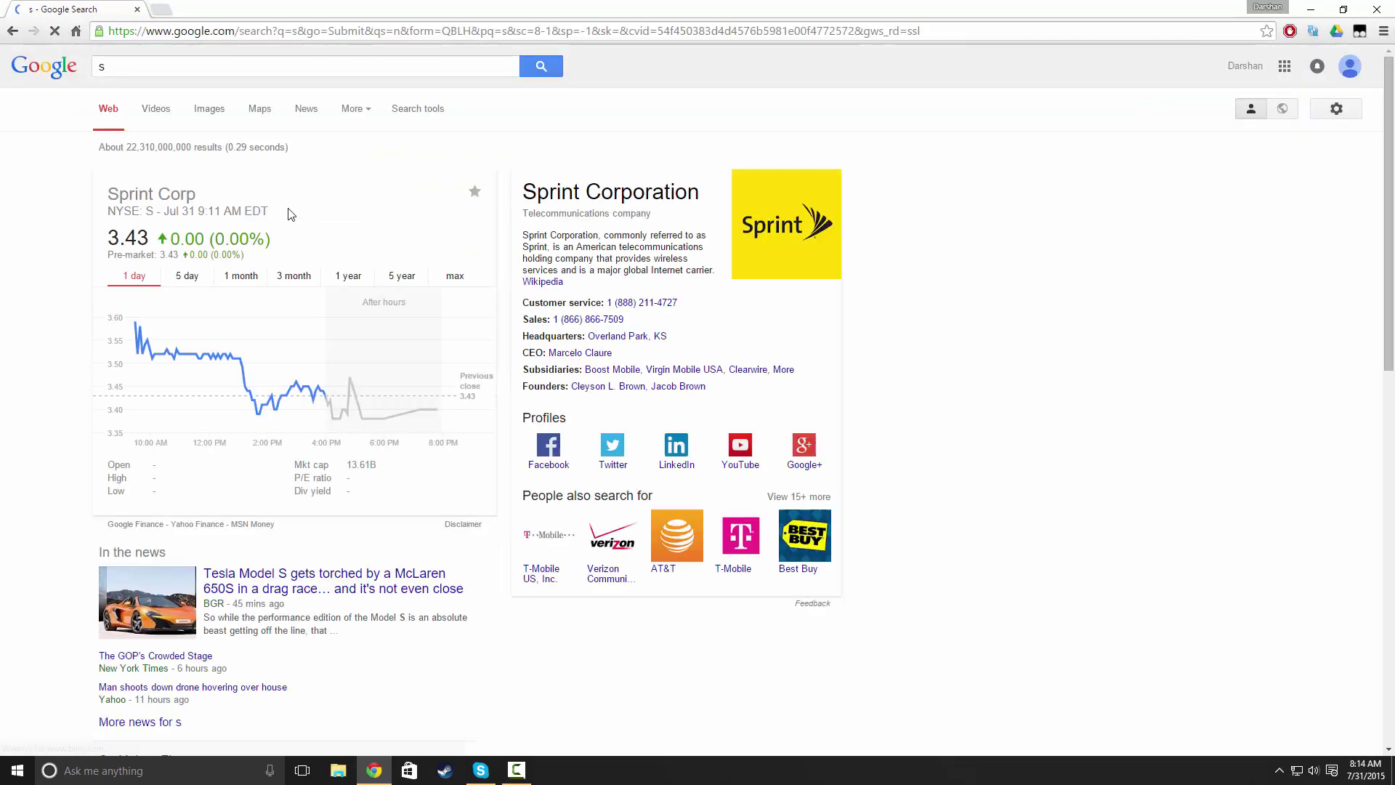